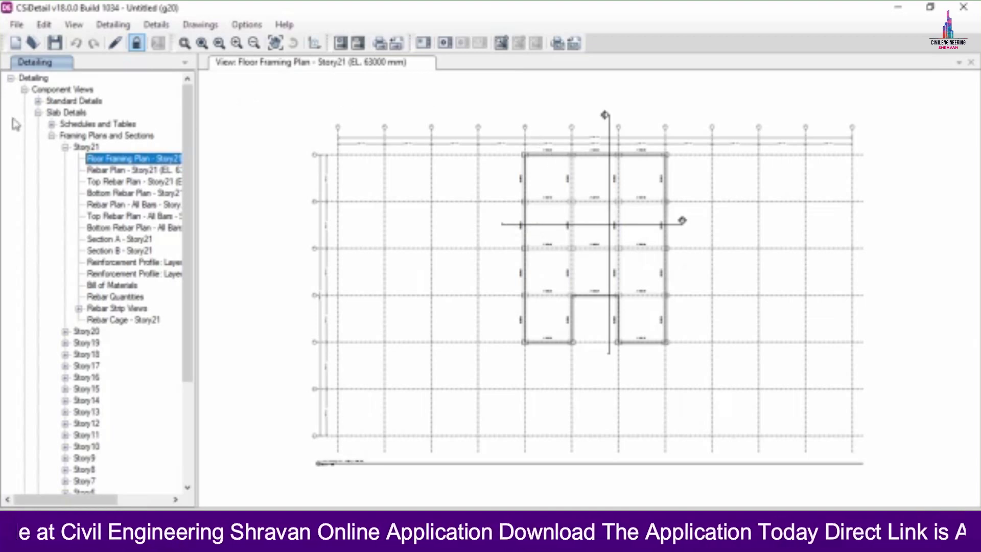
# Collapse the Story21 branch and the slab Framing Plans and Sections branch in the detailing tree.
pyautogui.click(66, 148)
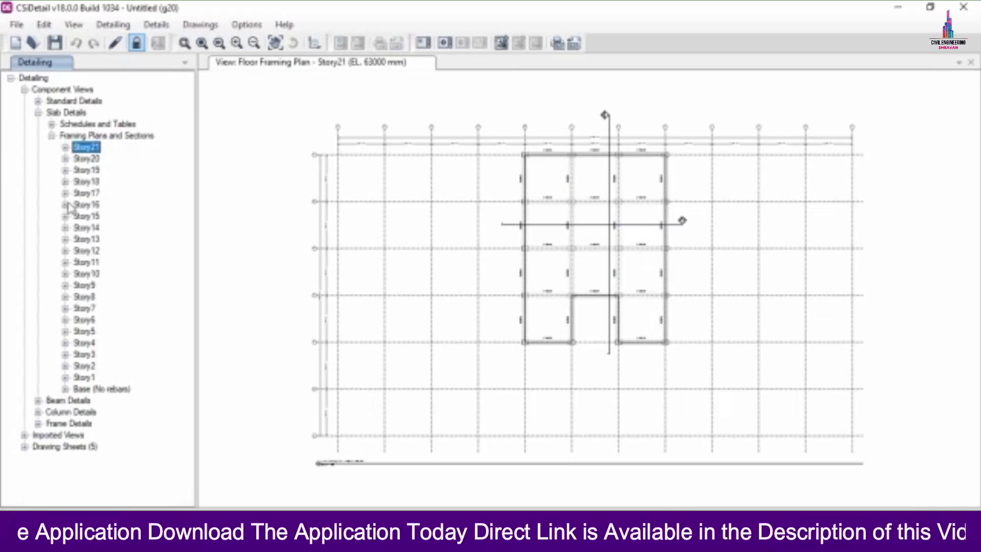
pyautogui.click(53, 136)
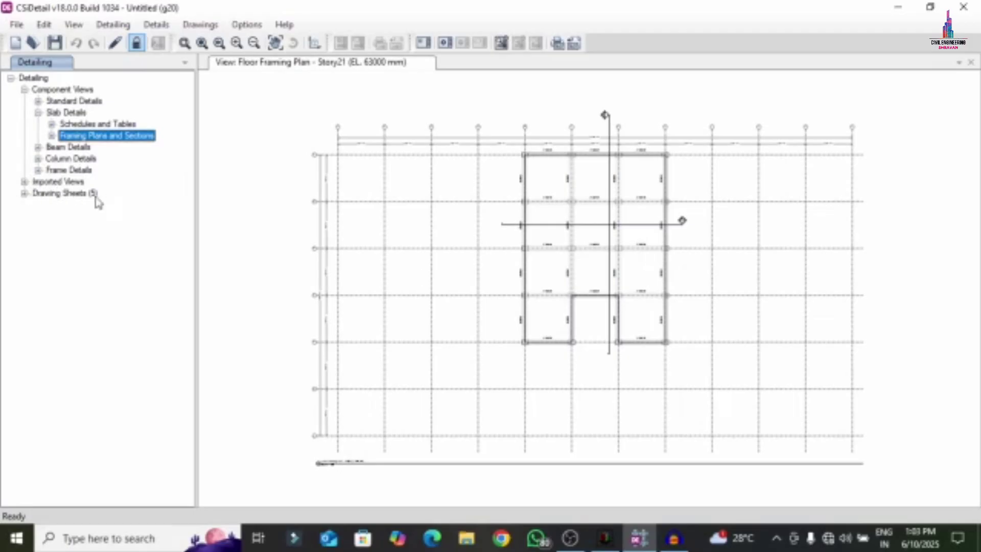
pyautogui.click(11, 78)
pyautogui.click(11, 78)
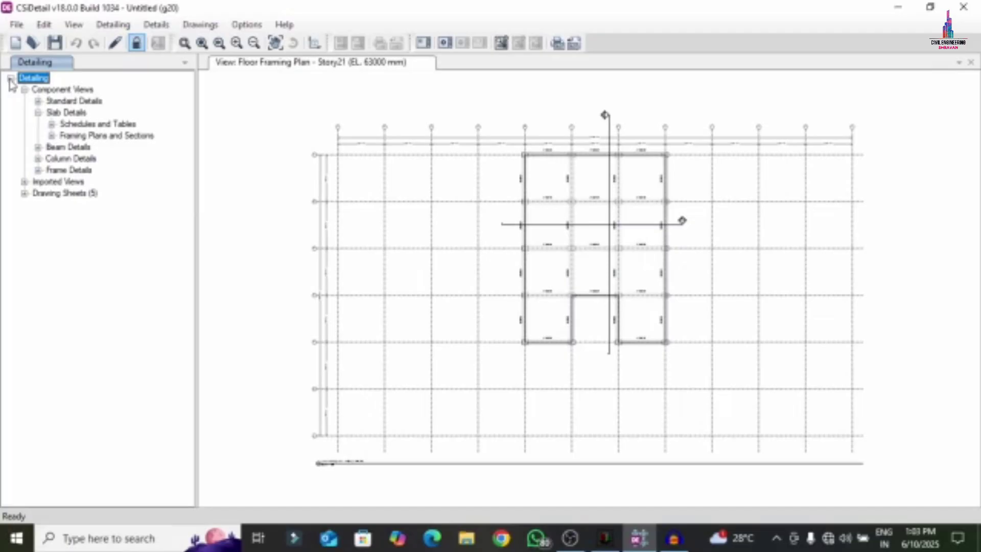
# Expand the Standard Details and view the List of Drawings and the General Notes on default materials and cover.
pyautogui.click(39, 101)
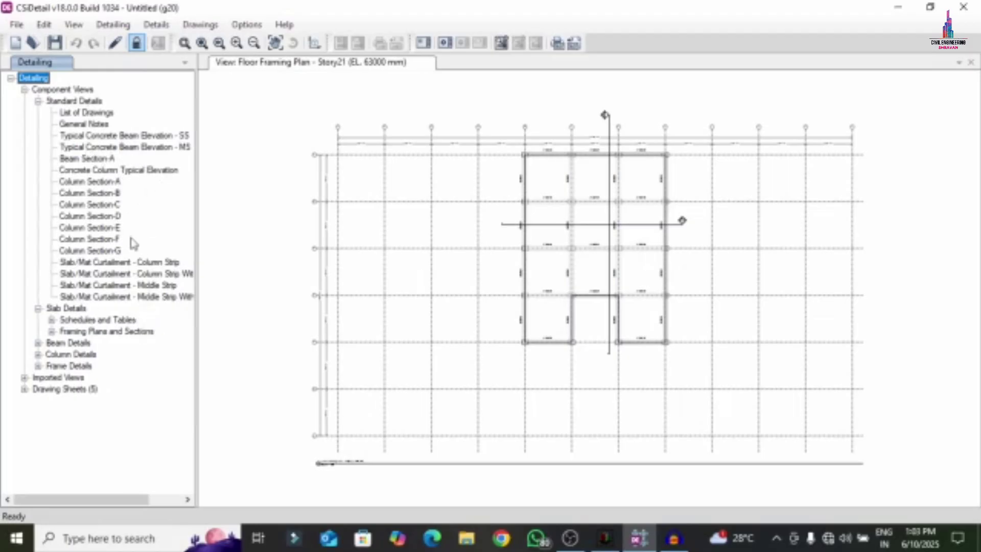
pyautogui.click(69, 113)
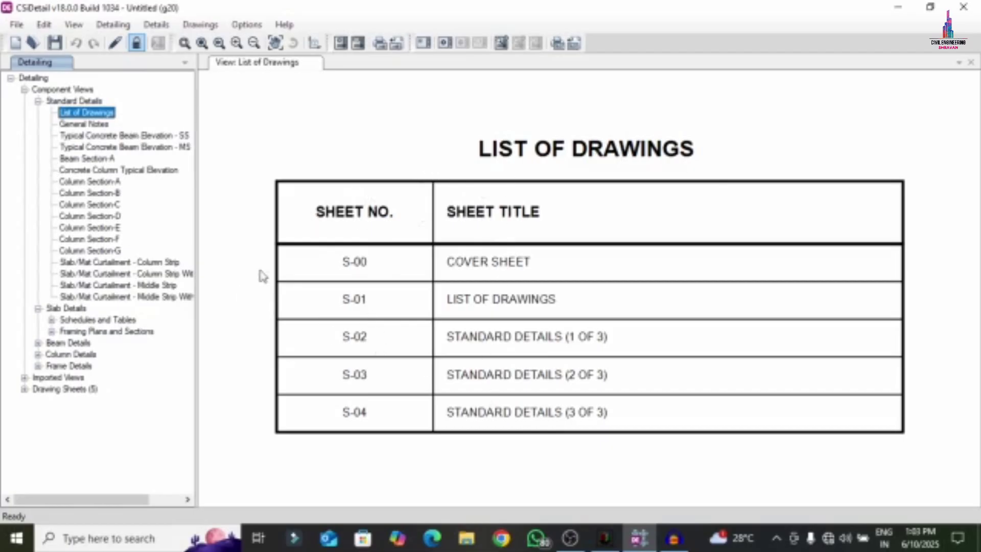
pyautogui.click(84, 124)
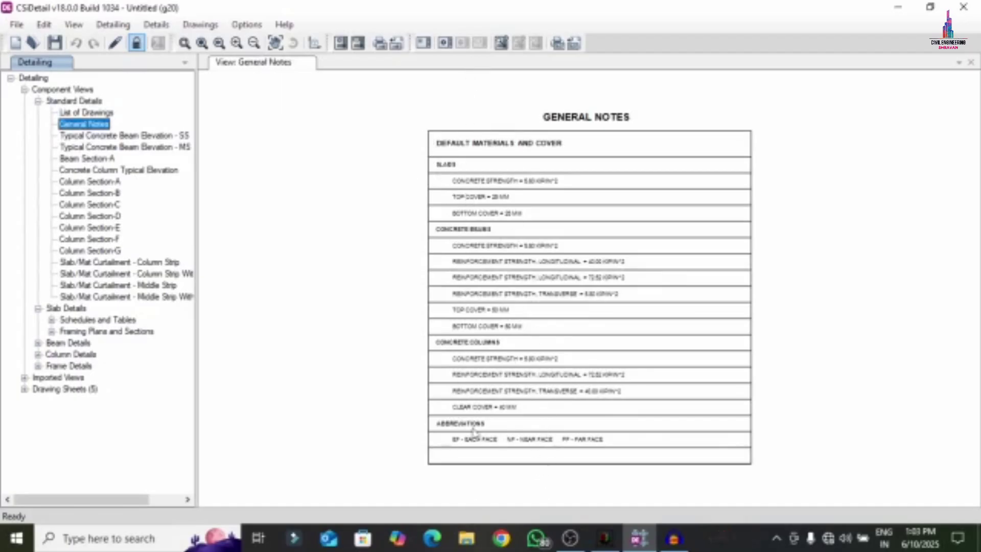
pyautogui.scroll(1, 494, 186)
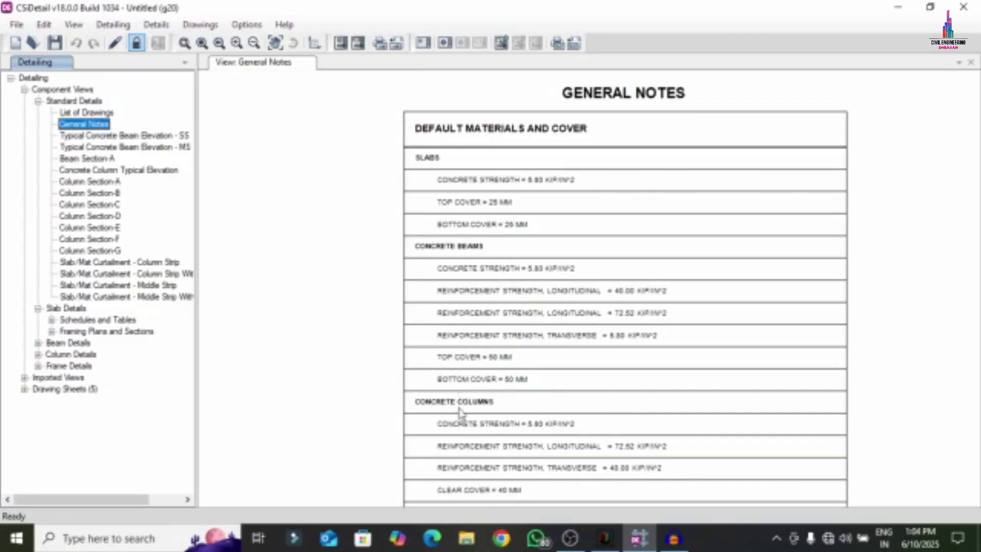
# View the Typical Concrete Beam Elevation details SS and MS, followed by Beam Section-A.
pyautogui.click(108, 136)
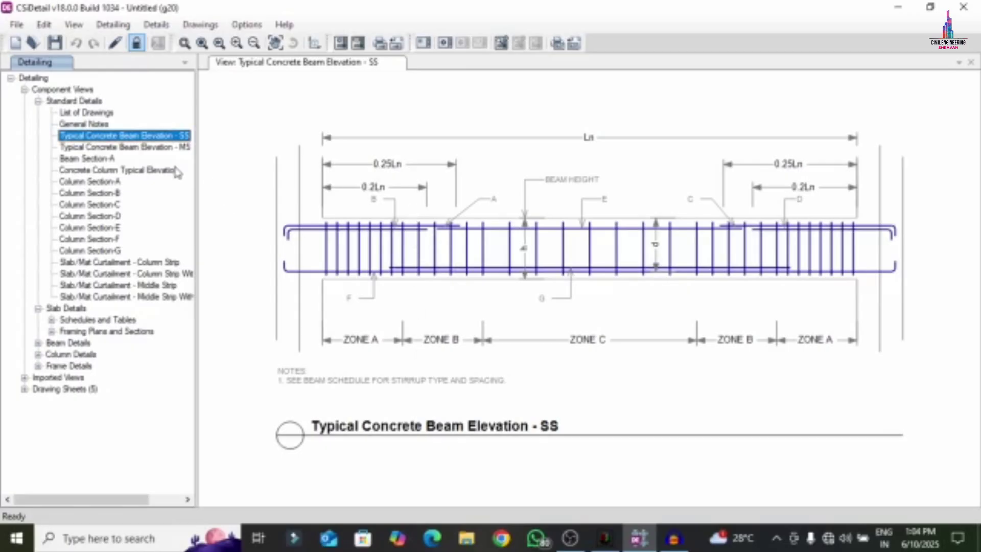
pyautogui.click(153, 148)
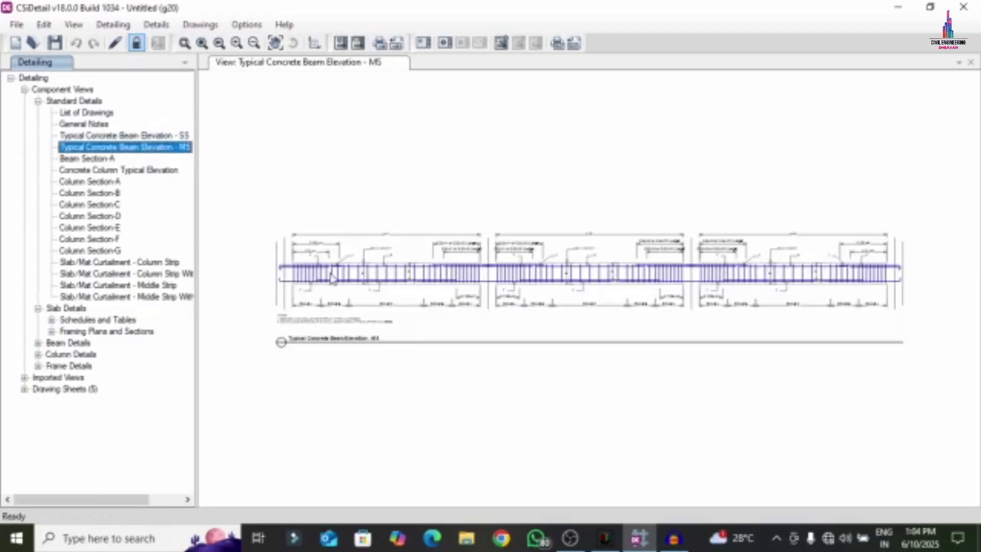
pyautogui.scroll(4, 332, 278)
pyautogui.scroll(1, 281, 280)
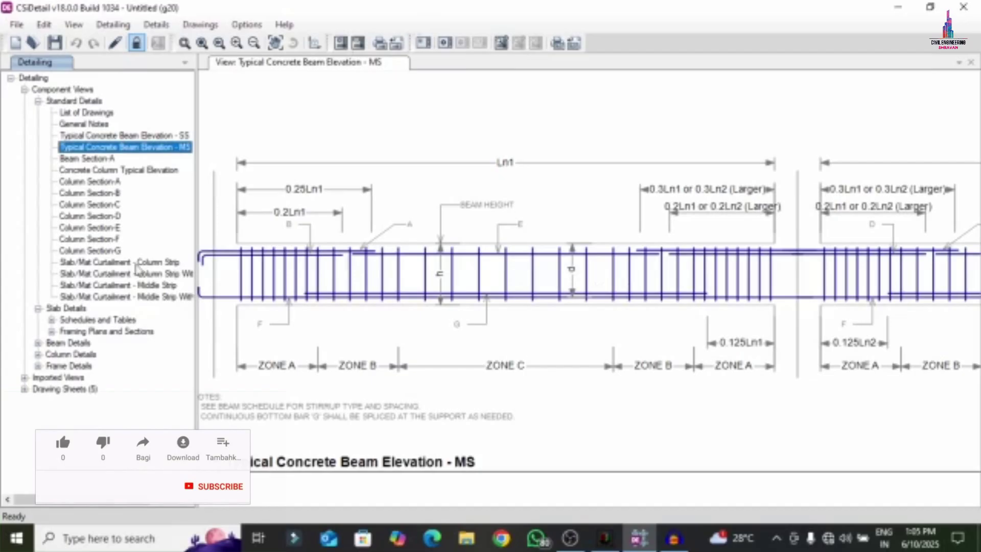
pyautogui.click(95, 159)
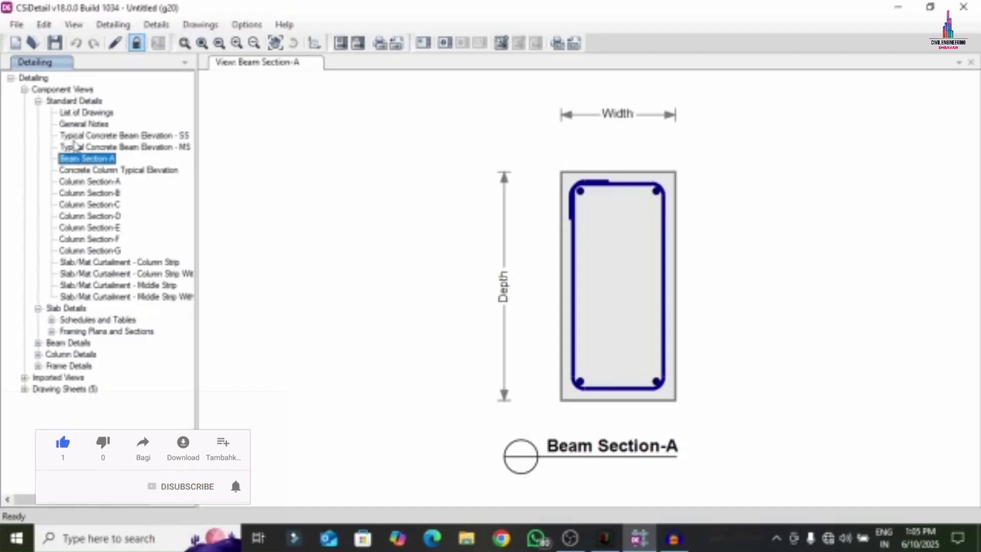
# Examine the Concrete Column Typical Elevation up close, including the hooks, tie spacing, lap and offset bars.
pyautogui.click(92, 171)
pyautogui.scroll(4, 588, 148)
pyautogui.scroll(2, 592, 141)
pyautogui.scroll(-4, 591, 133)
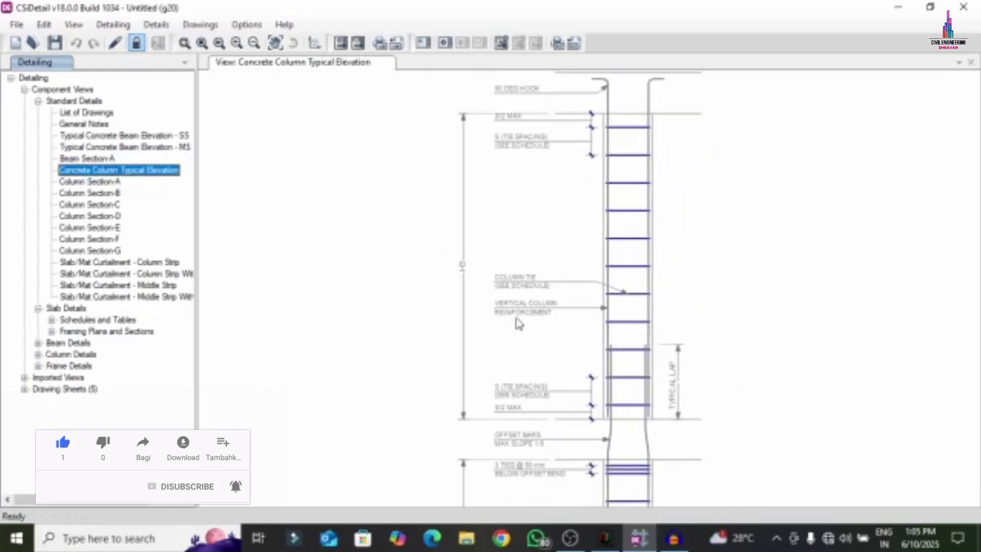
pyautogui.scroll(5, 595, 138)
pyautogui.scroll(2, 600, 151)
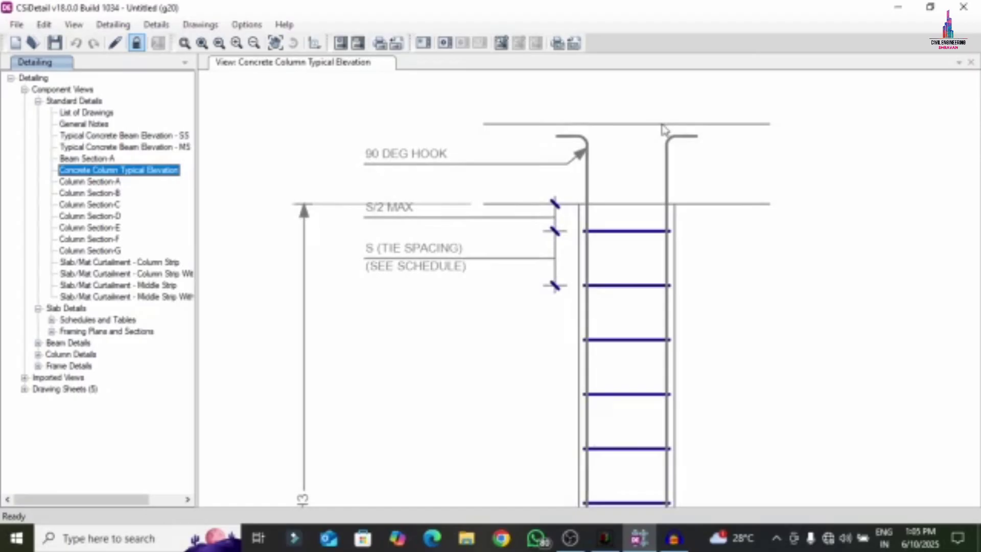
pyautogui.scroll(-3, 649, 158)
pyautogui.scroll(3, 621, 274)
pyautogui.scroll(-3, 838, 182)
pyautogui.scroll(3, 787, 309)
pyautogui.scroll(-3, 787, 307)
pyautogui.scroll(3, 619, 315)
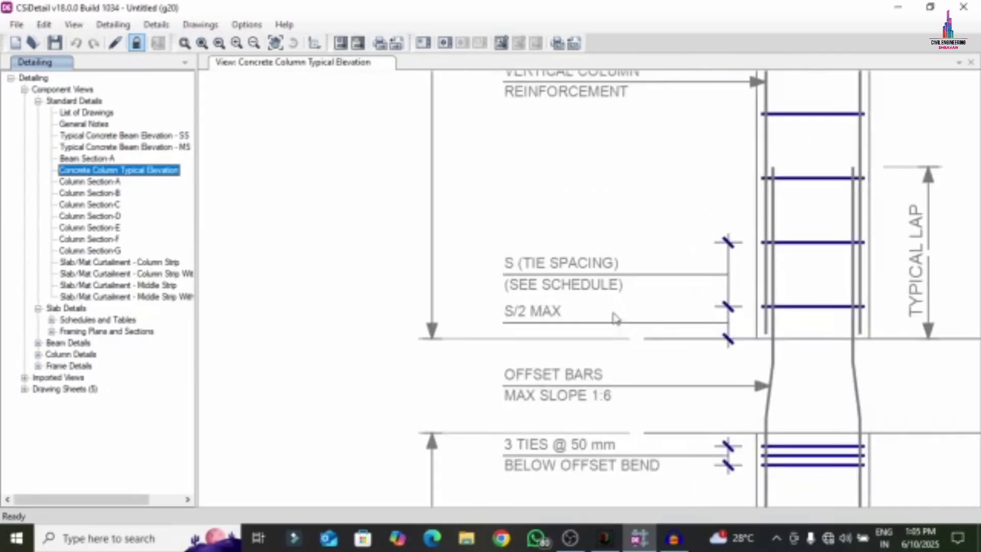
pyautogui.scroll(-3, 616, 318)
# View the standard column section details one by one, from Column Section-A through Column Section-G.
pyautogui.click(82, 182)
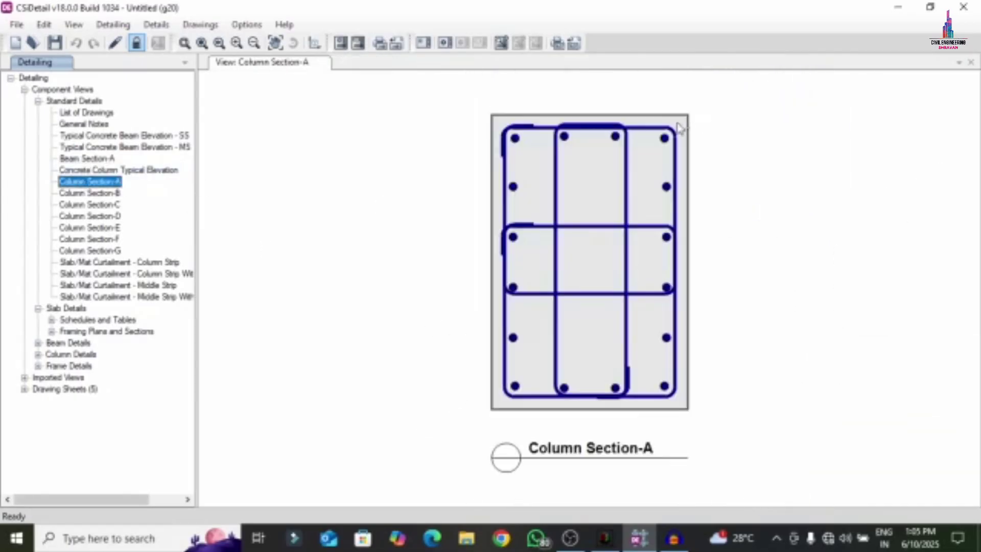
pyautogui.click(111, 195)
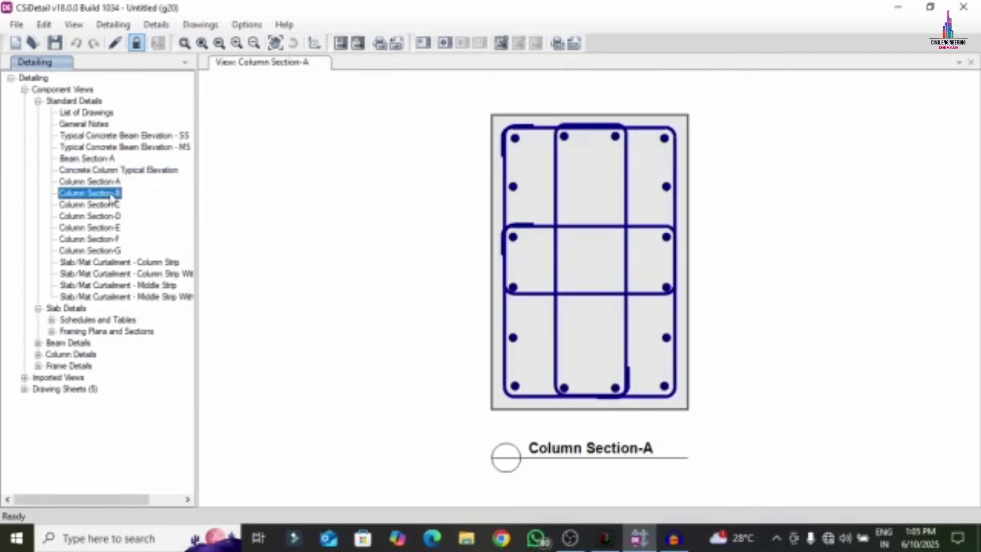
pyautogui.click(112, 206)
pyautogui.click(113, 216)
pyautogui.click(114, 228)
pyautogui.click(116, 239)
pyautogui.click(117, 250)
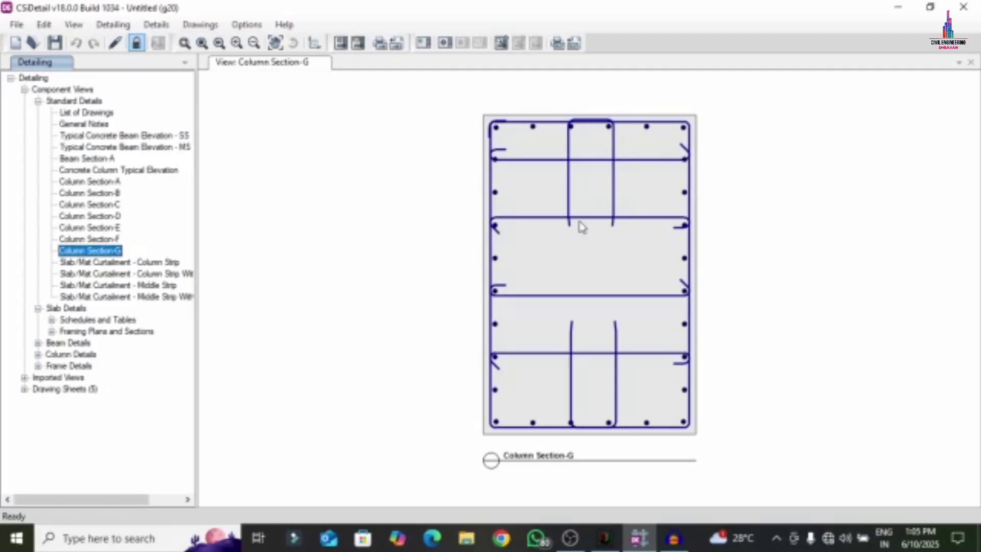
# View the Slab/Mat Curtailment details for column and middle strips, with and without drop panel, and collapse the Standard Details.
pyautogui.click(136, 261)
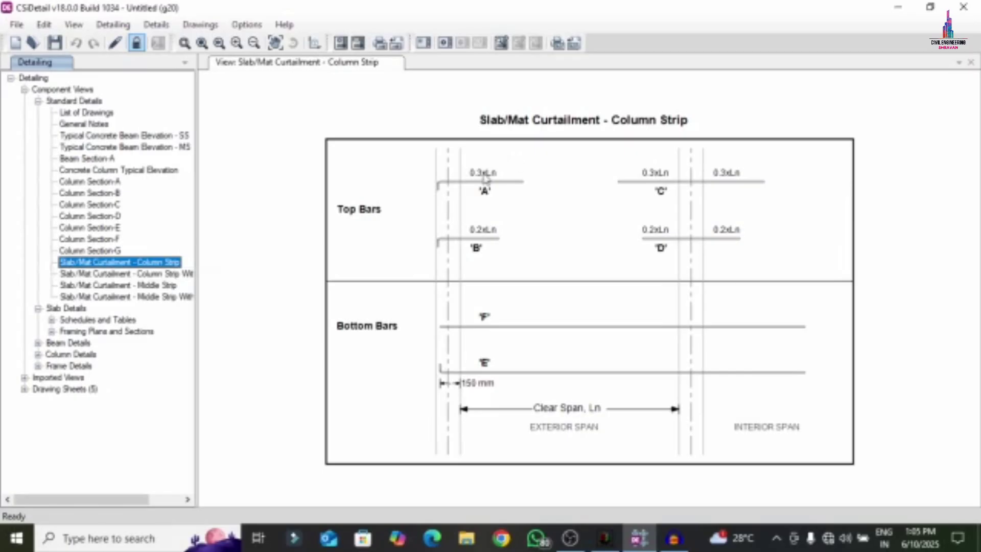
pyautogui.click(147, 274)
pyautogui.click(143, 284)
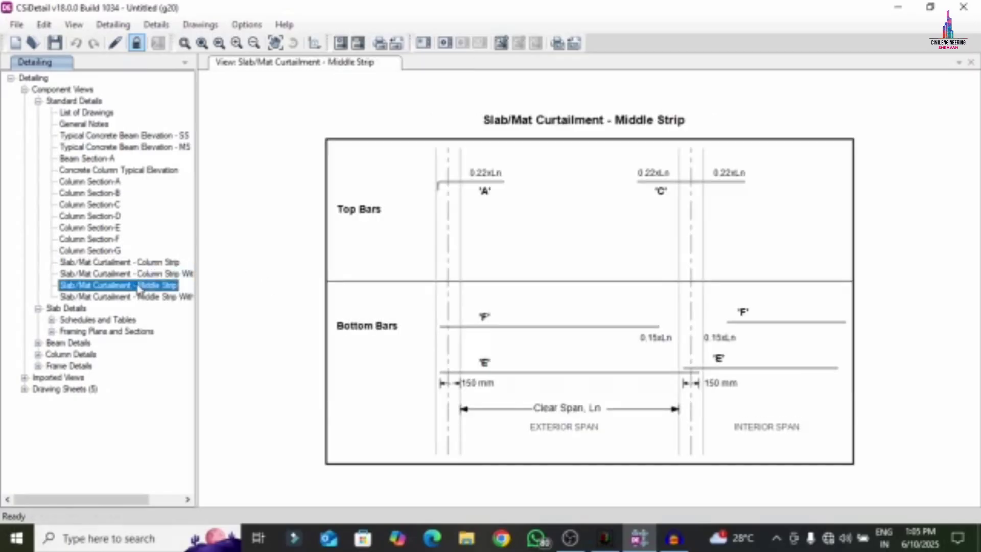
pyautogui.click(130, 296)
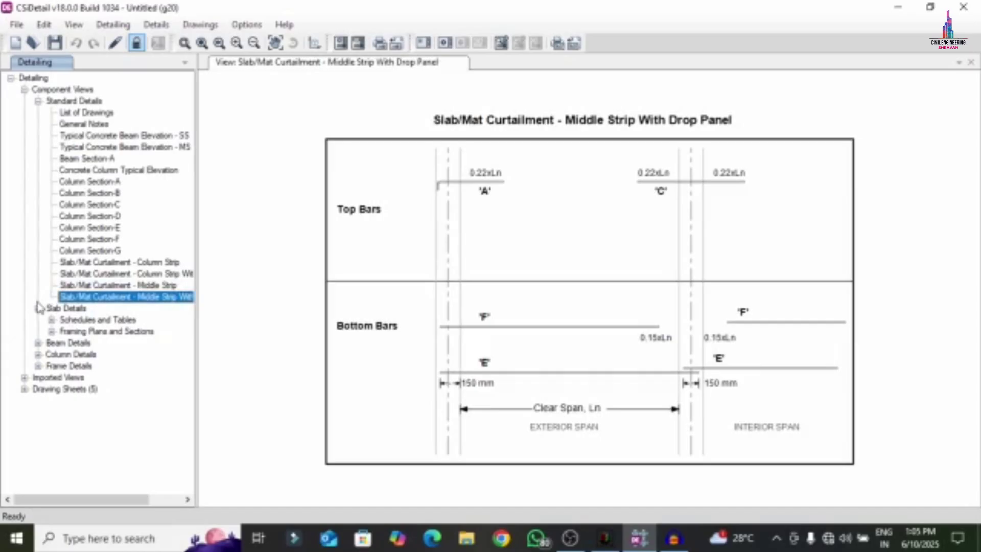
pyautogui.click(39, 100)
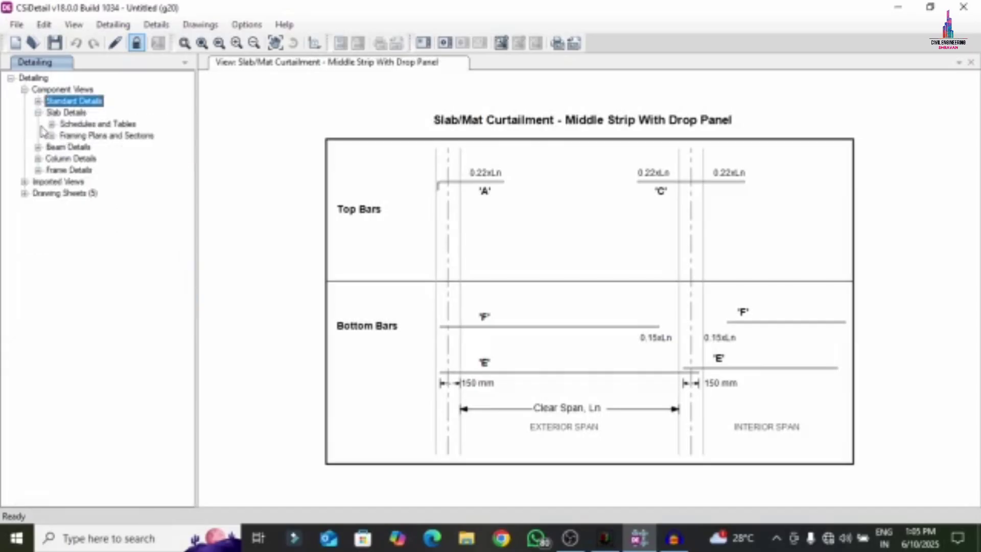
# Expand the slab Schedules and Tables and view the floor slab's Bill of Materials and Rebar Quantities.
pyautogui.click(52, 124)
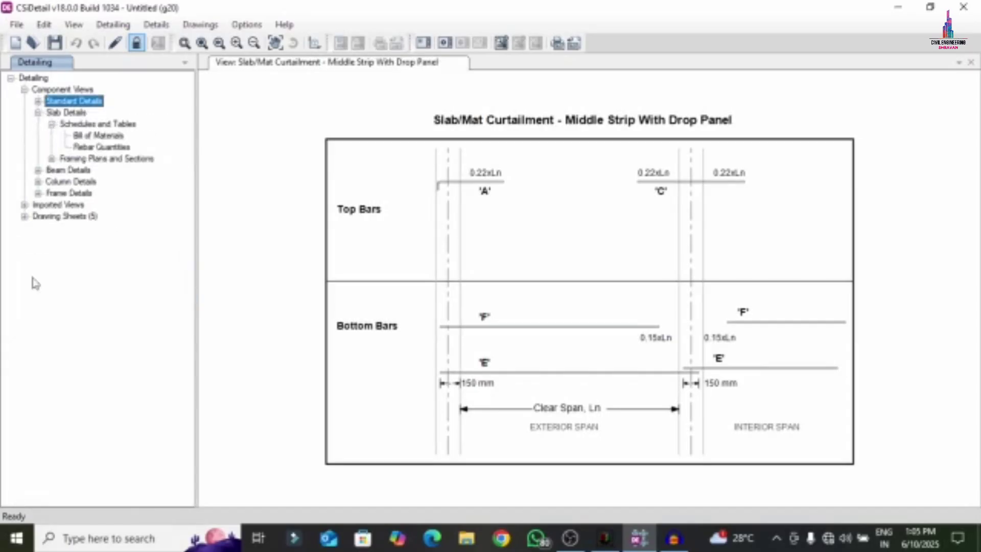
pyautogui.click(98, 135)
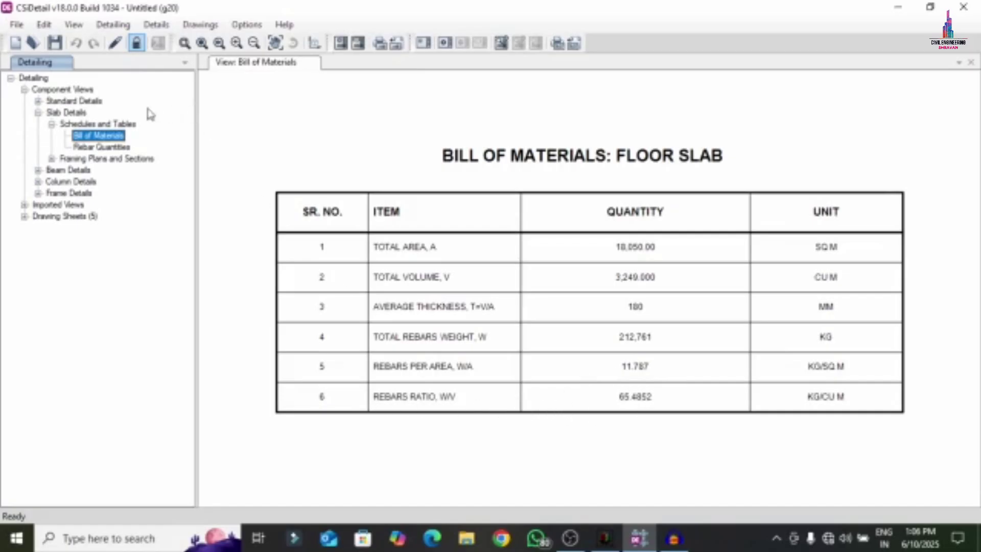
pyautogui.click(81, 148)
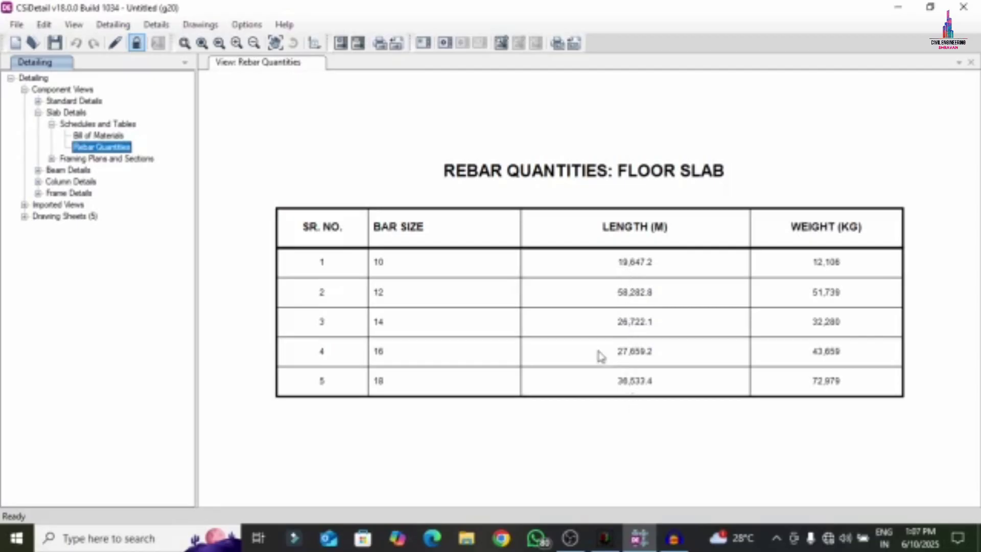
# Expand the slab framing plans and view Story21's top and bottom rebar plans and its three All Bars rebar plans.
pyautogui.click(52, 158)
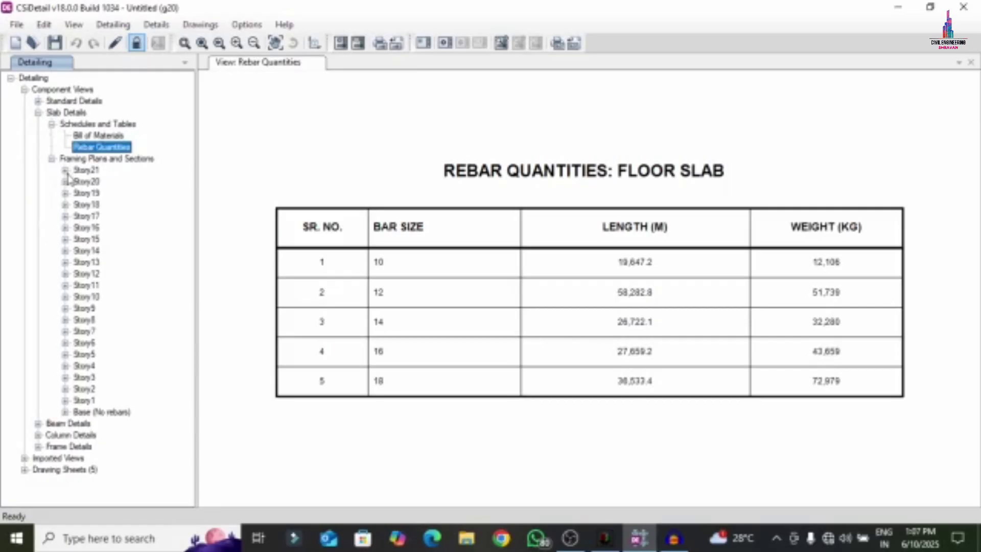
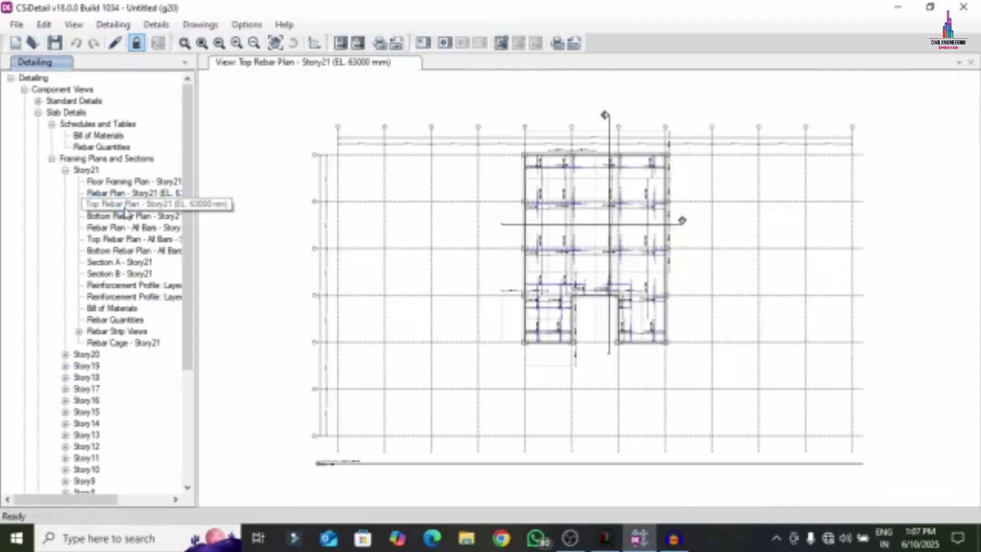
pyautogui.click(123, 210)
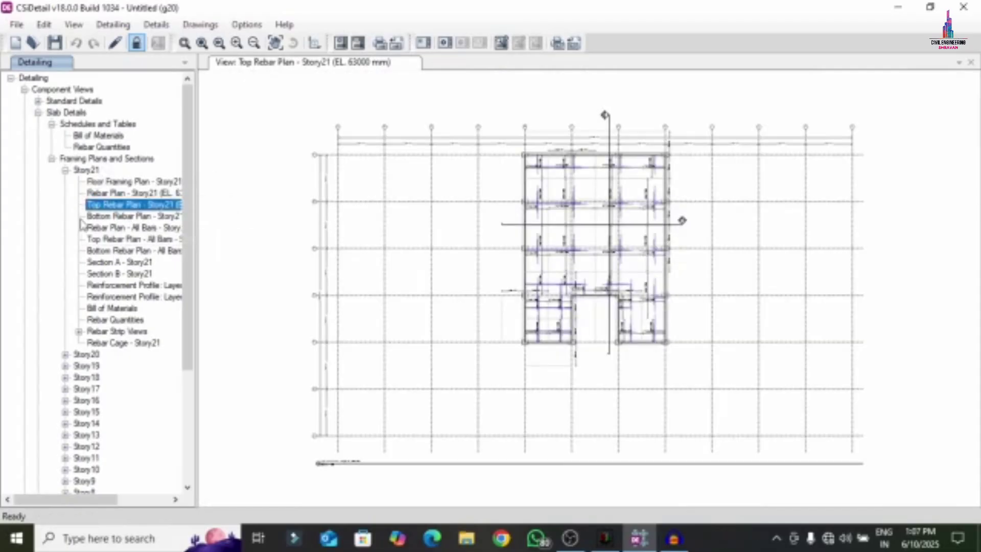
pyautogui.click(108, 216)
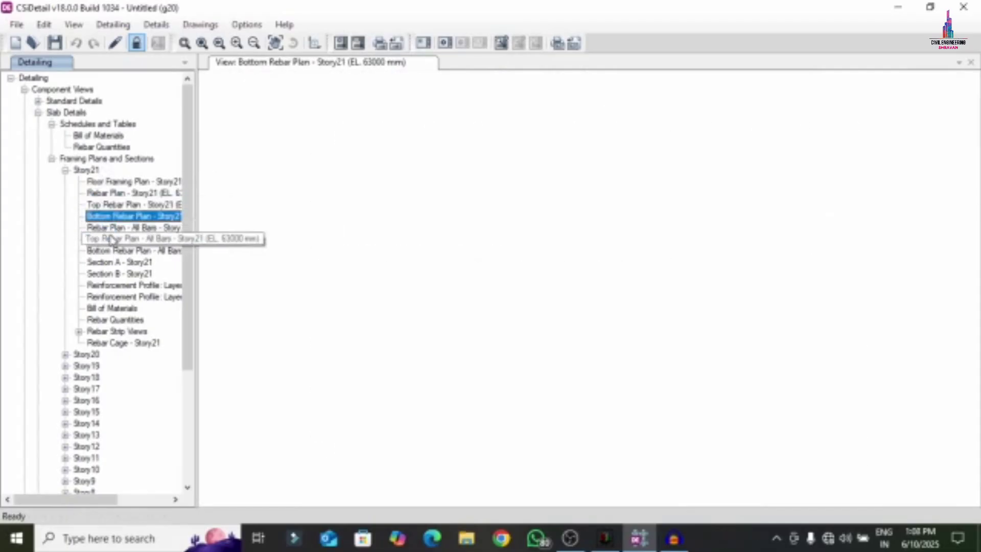
pyautogui.click(114, 227)
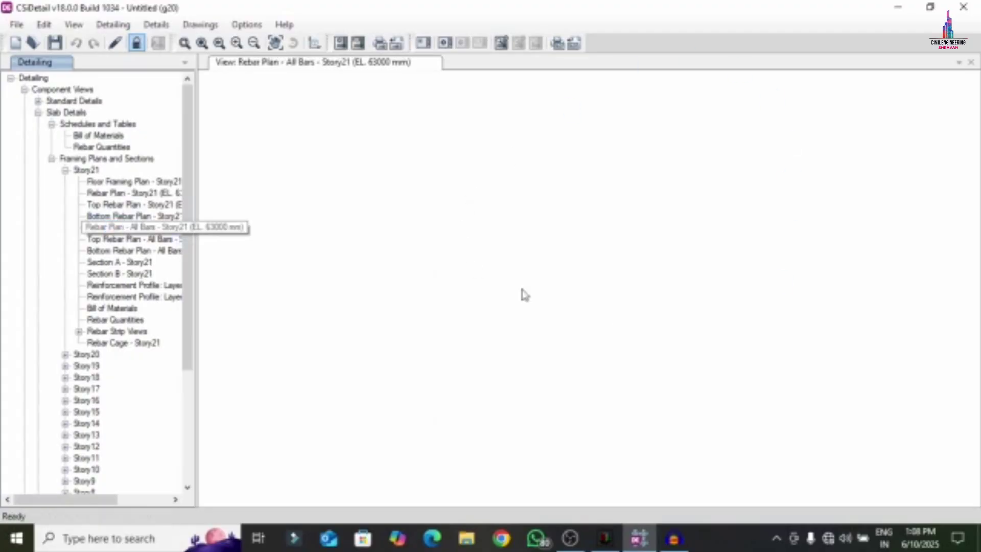
pyautogui.scroll(2, 573, 203)
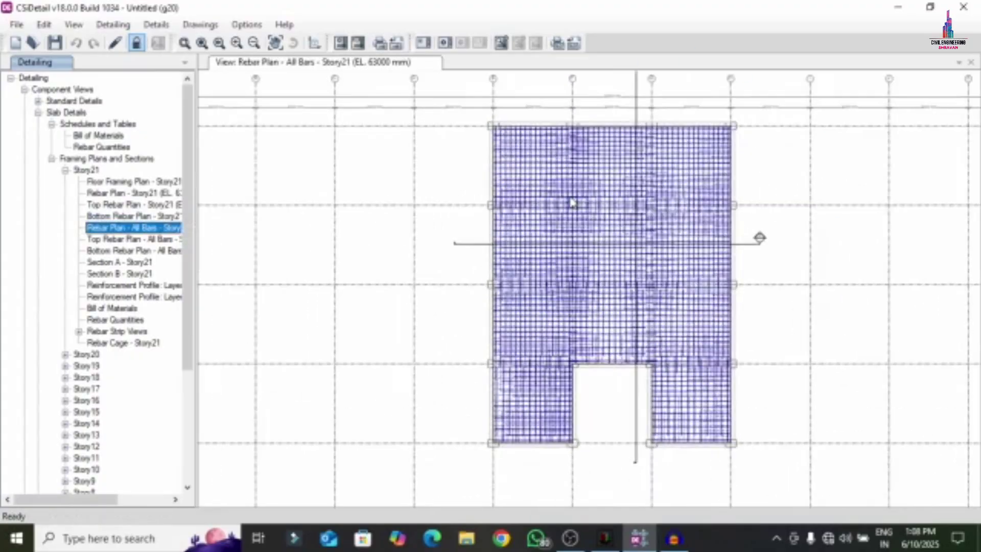
pyautogui.click(125, 240)
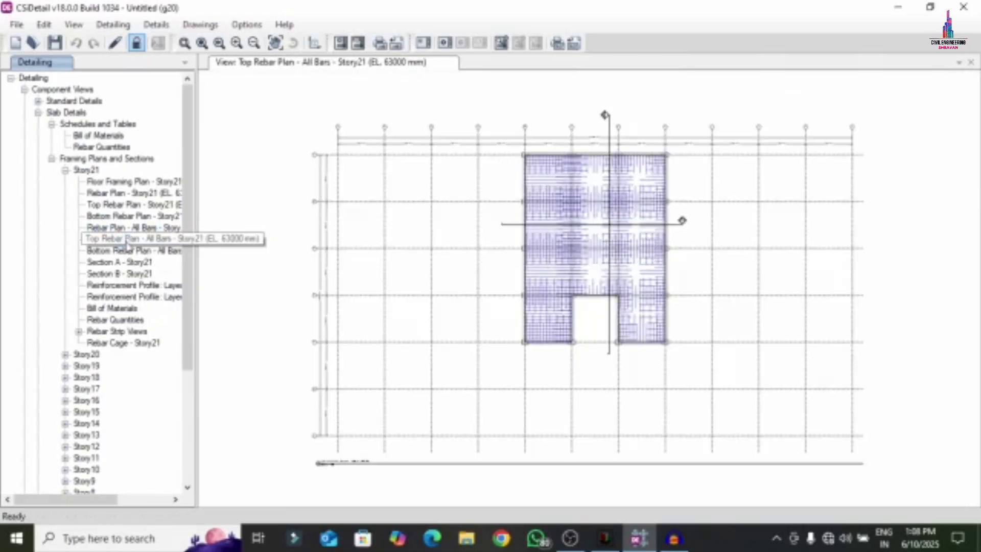
pyautogui.click(128, 250)
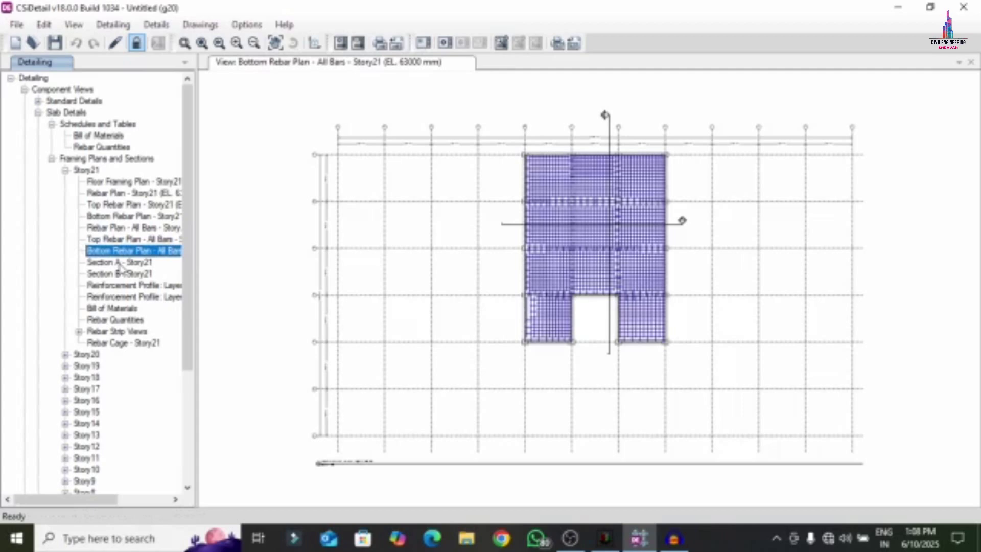
# View Story21's Section A, Section B, Layer-A and Layer-B reinforcement profiles, and Bill of Materials.
pyautogui.click(120, 262)
pyautogui.click(118, 274)
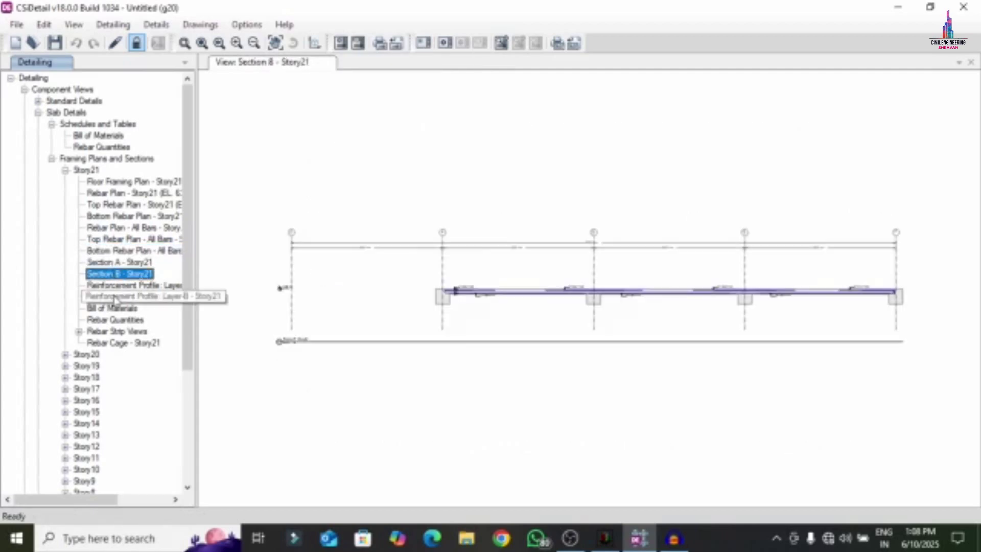
pyautogui.click(109, 284)
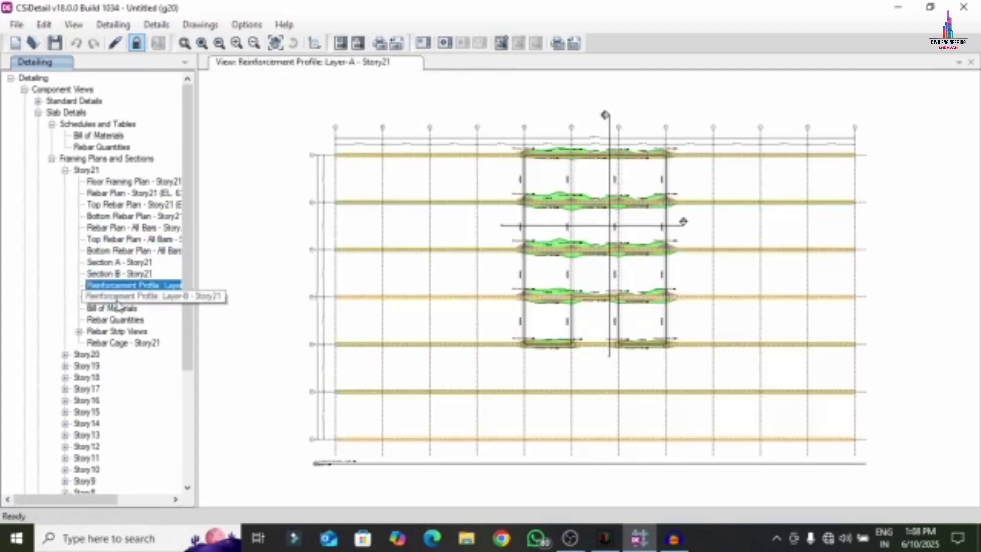
pyautogui.click(118, 299)
pyautogui.click(121, 309)
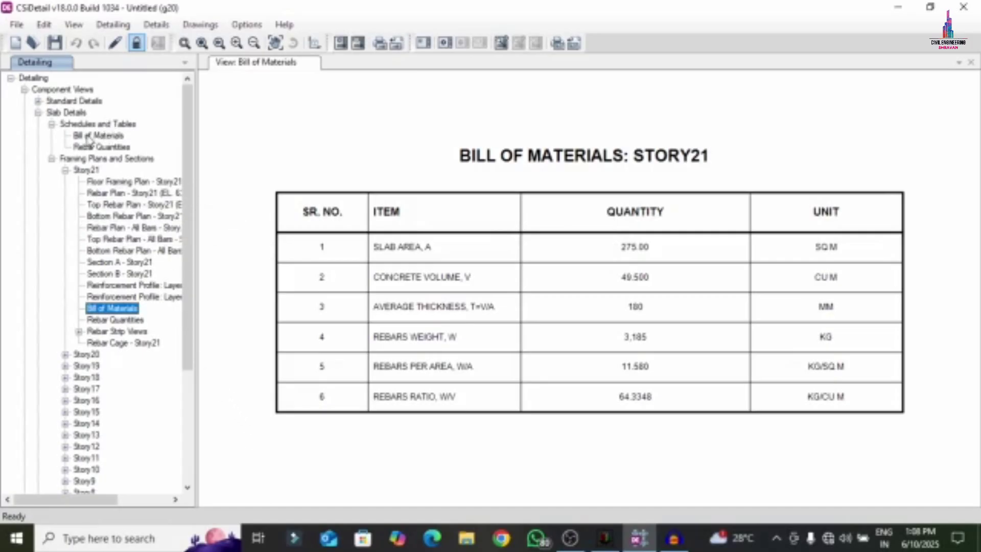
# View Story21's Rebar Quantities table and inspect its 3D rebar cage, including a close-up of the individual bars.
pyautogui.click(131, 321)
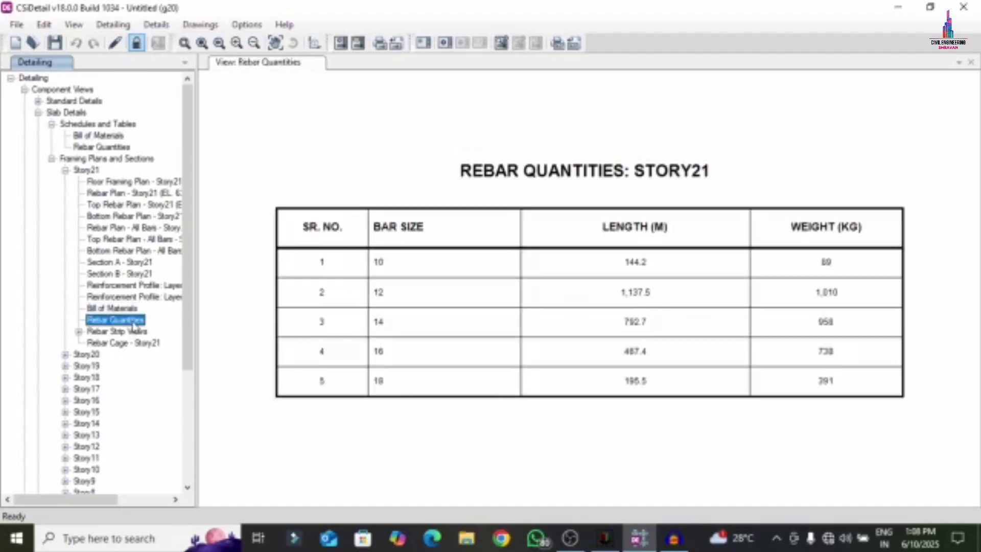
pyautogui.click(109, 343)
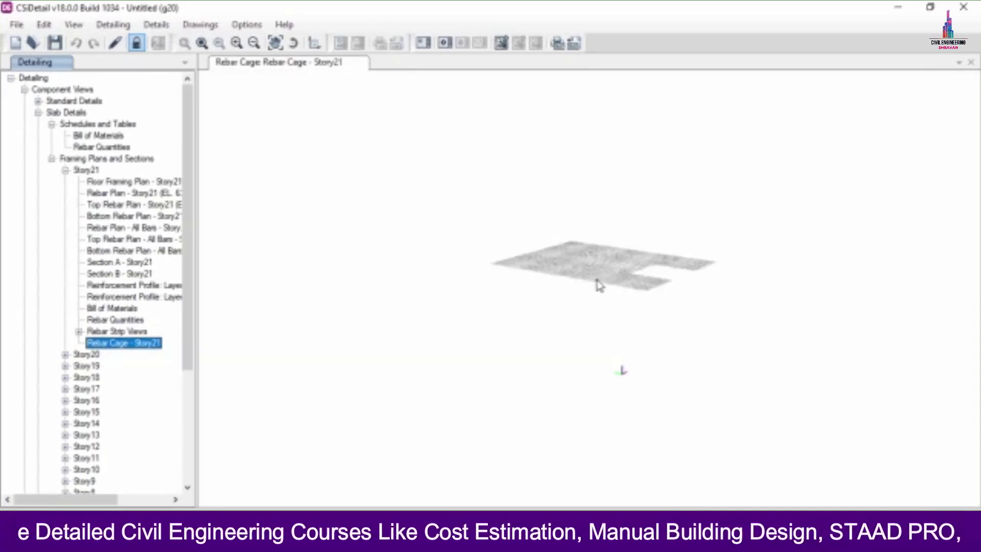
pyautogui.moveTo(620, 278); pyautogui.dragTo(736, 276, button='middle')
pyautogui.scroll(5, 735, 276)
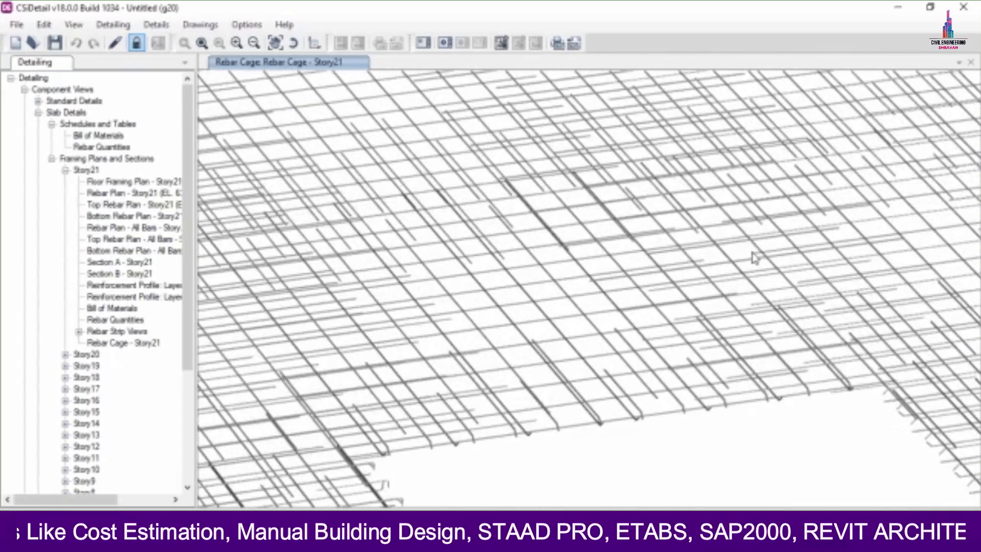
pyautogui.scroll(3, 639, 281)
pyautogui.moveTo(643, 280); pyautogui.dragTo(736, 159, button='middle')
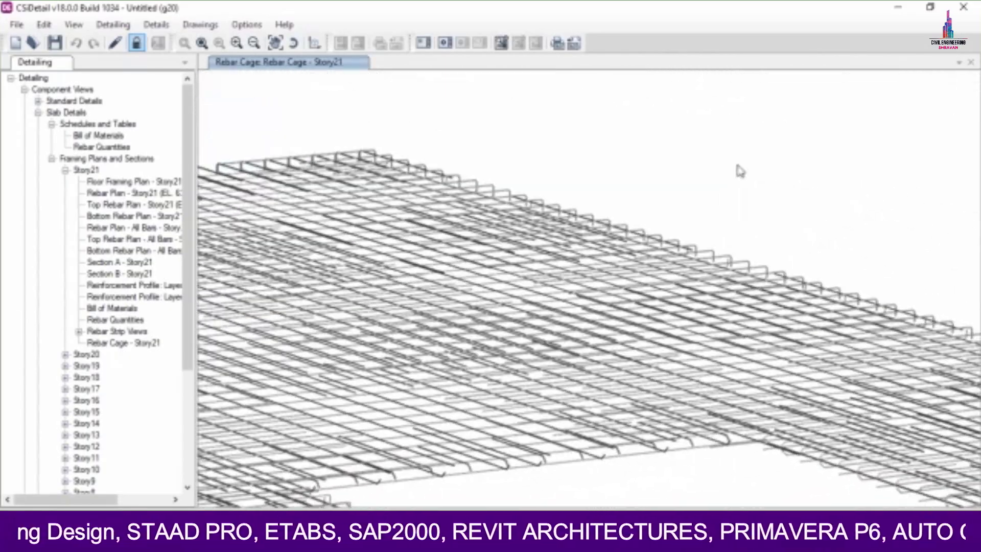
pyautogui.scroll(3, 816, 261)
pyautogui.scroll(5, 718, 308)
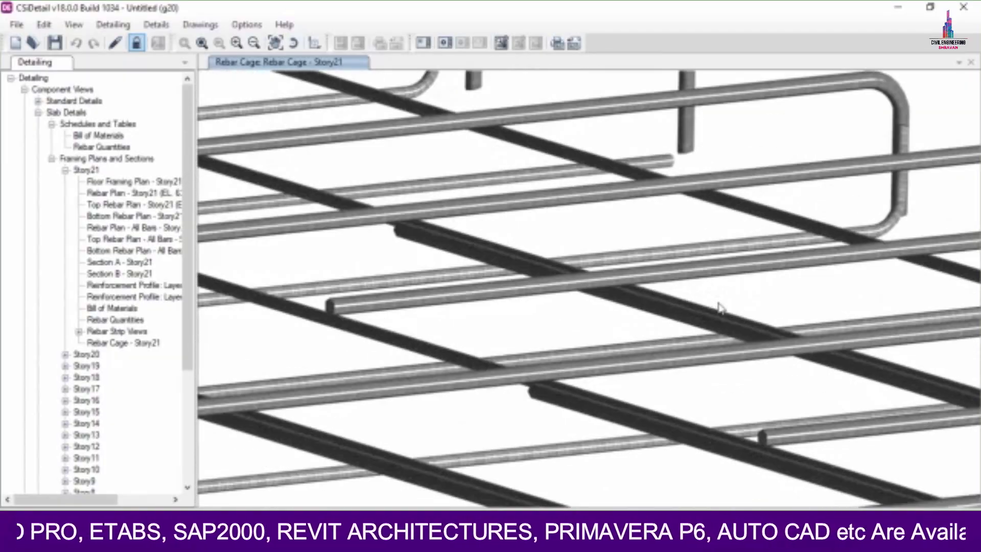
pyautogui.scroll(-8, 718, 308)
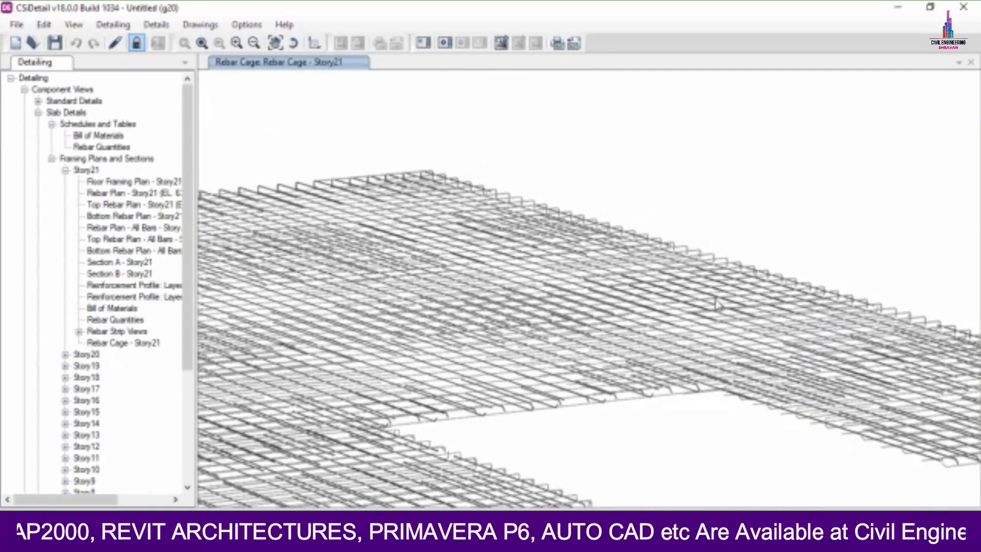
pyautogui.scroll(-1, 404, 207)
pyautogui.scroll(-1, 404, 207)
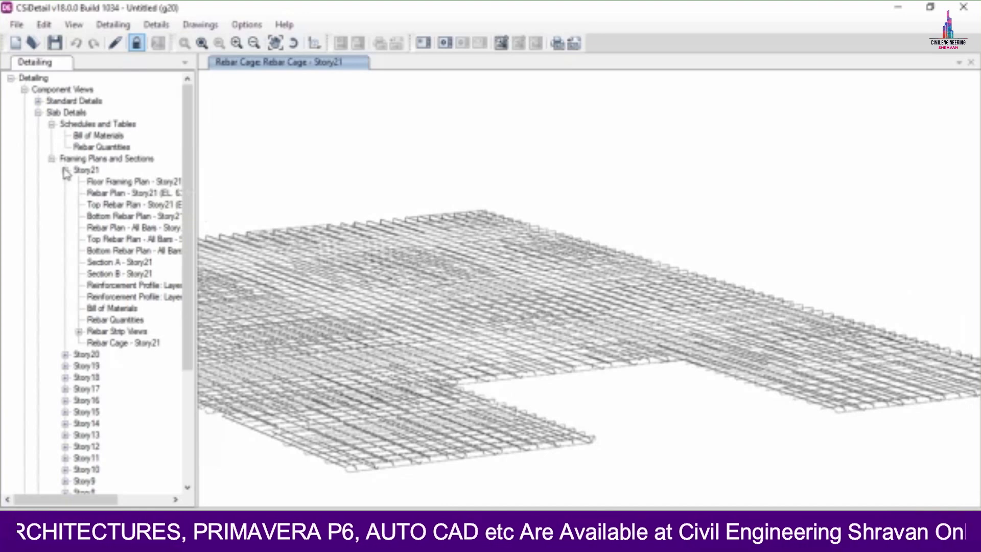
# Collapse Story21, expand the concrete beam framing plans under Beam Details and view the Story21 Concrete Beam Layout.
pyautogui.click(65, 170)
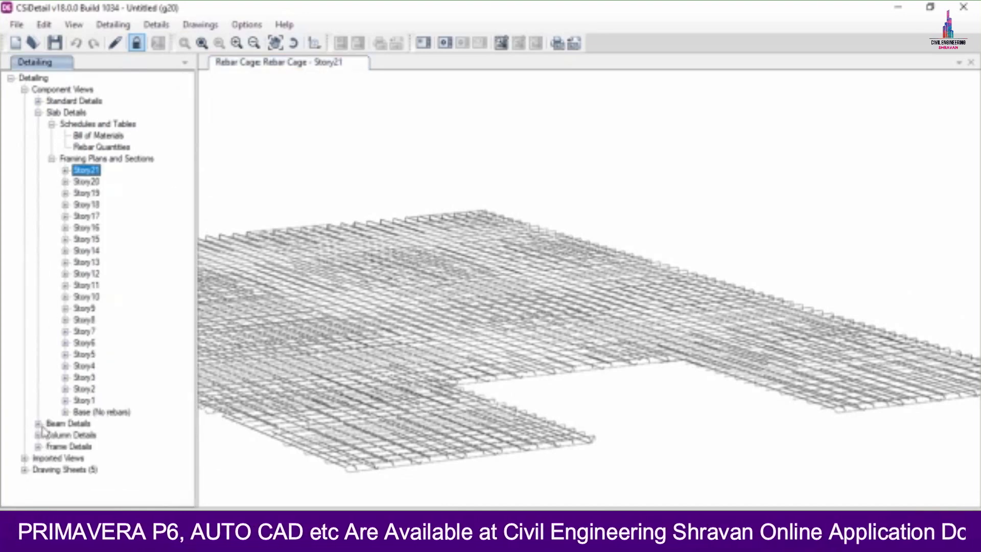
pyautogui.click(38, 425)
pyautogui.click(54, 434)
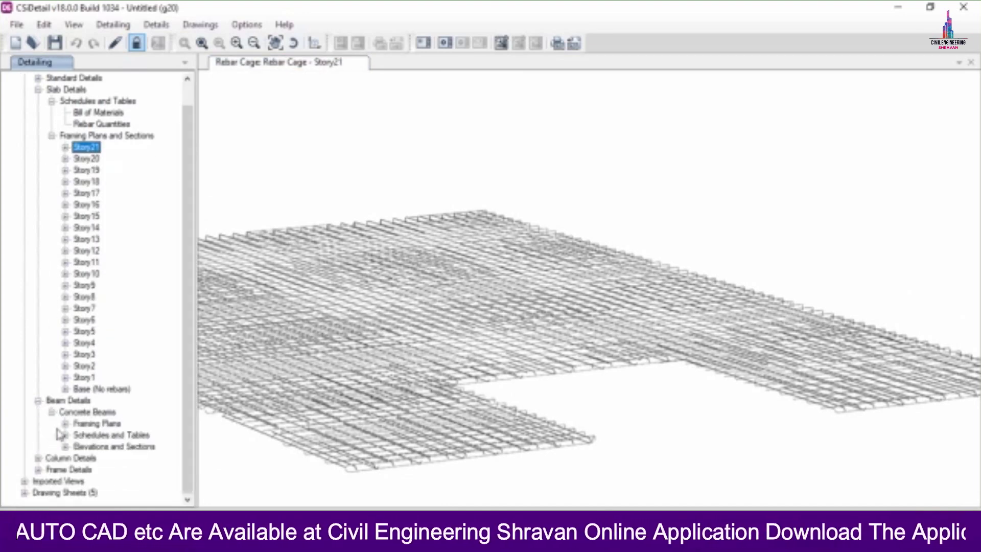
pyautogui.click(65, 423)
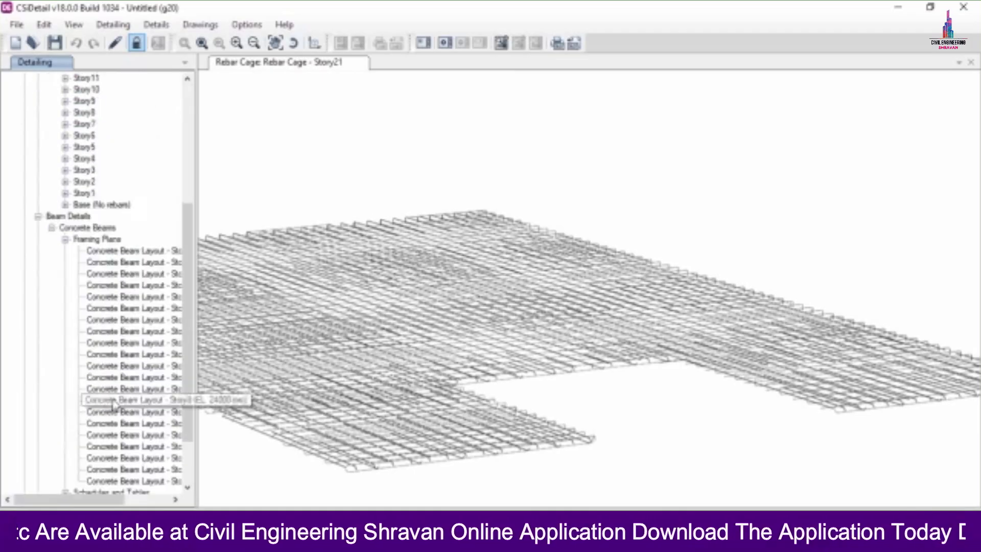
pyautogui.click(142, 250)
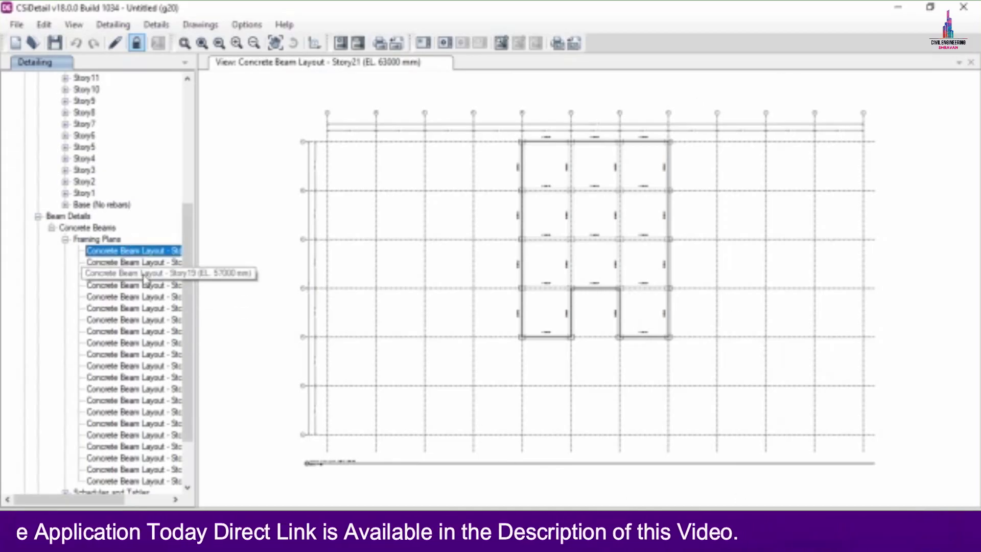
# Expand the concrete beam Schedules and Tables and examine the beam IDs, spans and section sizes in Concrete Beam Rebar Table (1 of 10).
pyautogui.scroll(-2, 145, 307)
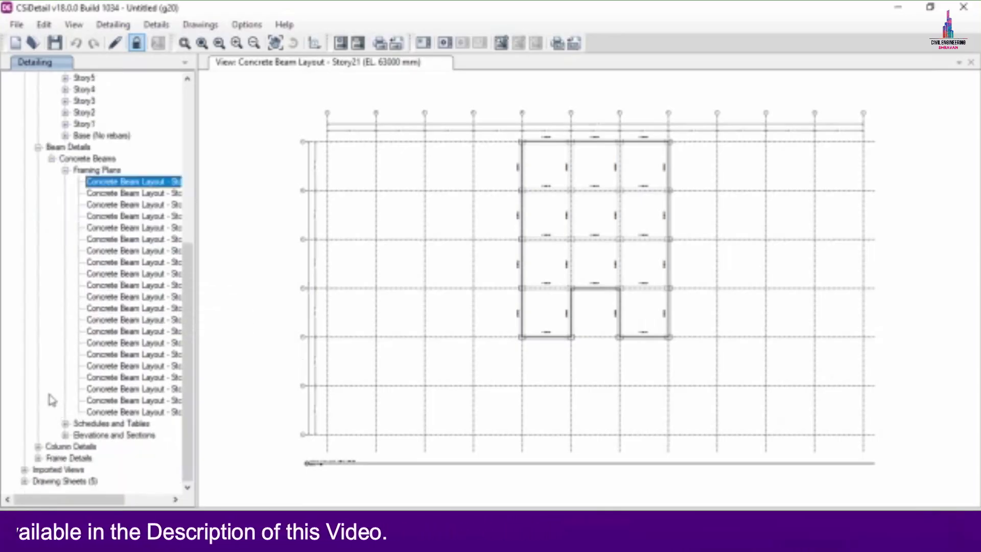
pyautogui.click(66, 425)
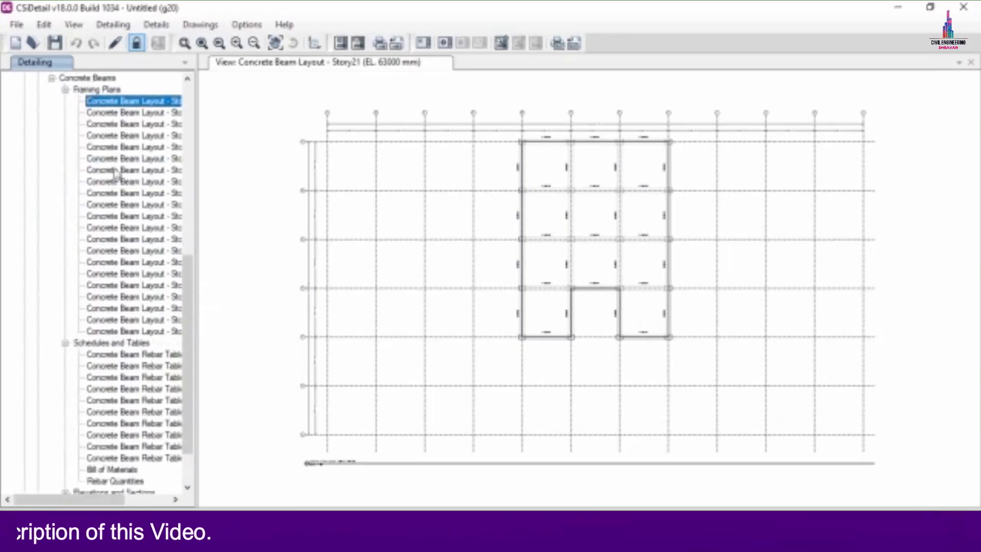
pyautogui.scroll(-2, 85, 454)
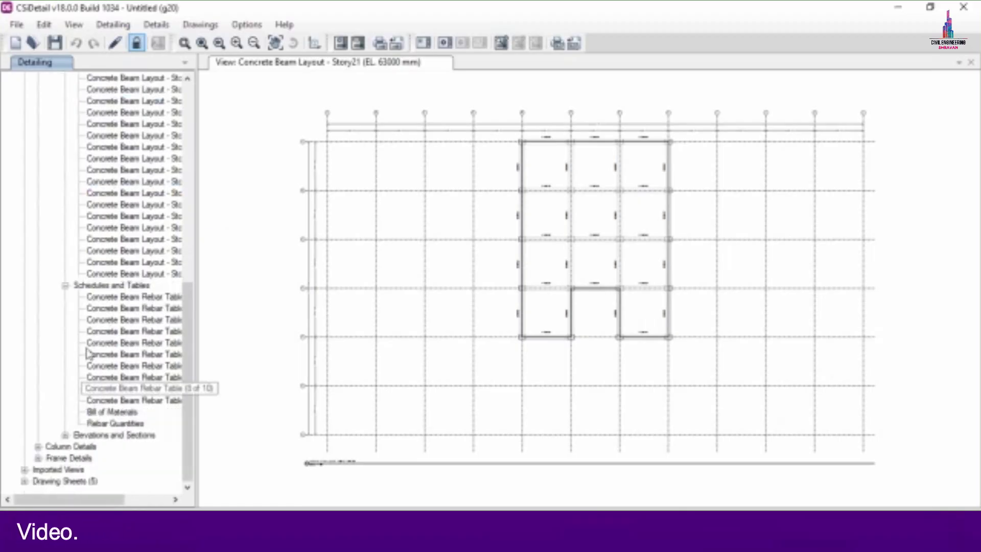
pyautogui.click(104, 299)
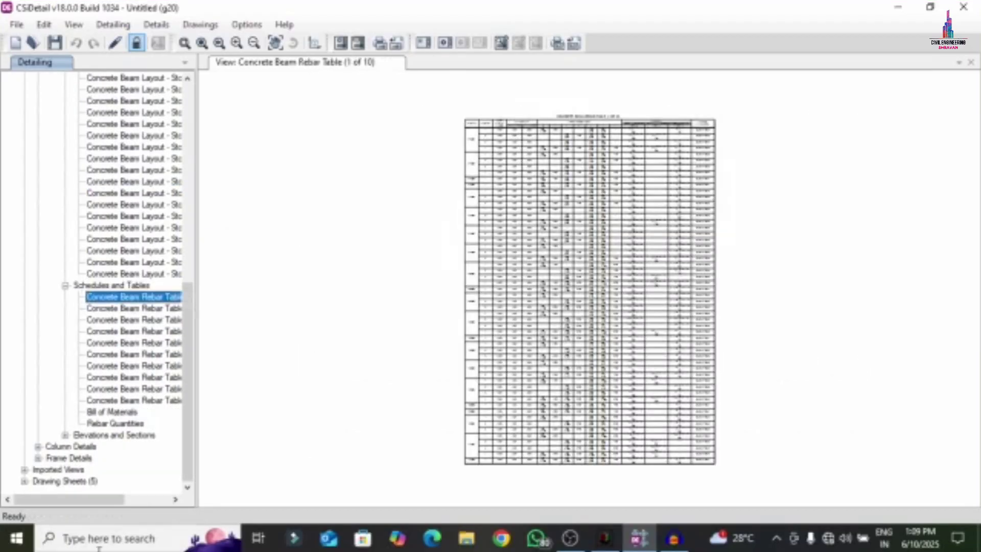
pyautogui.scroll(5, 633, 117)
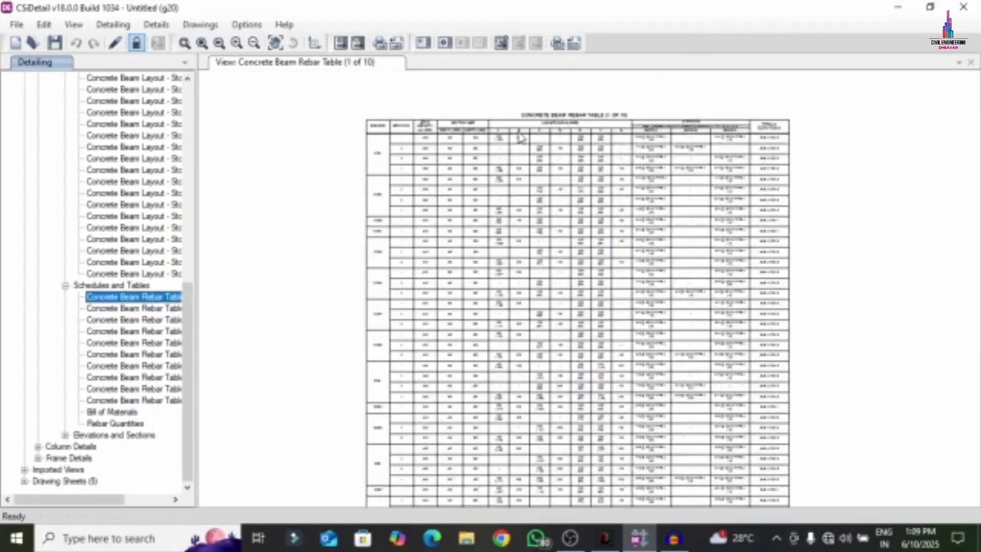
pyautogui.scroll(4, 337, 170)
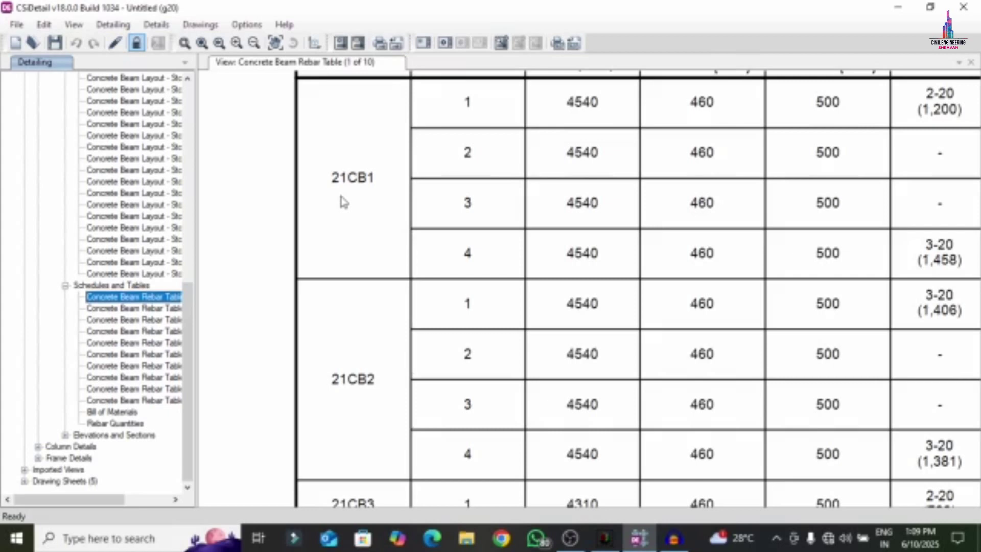
pyautogui.scroll(2, 469, 255)
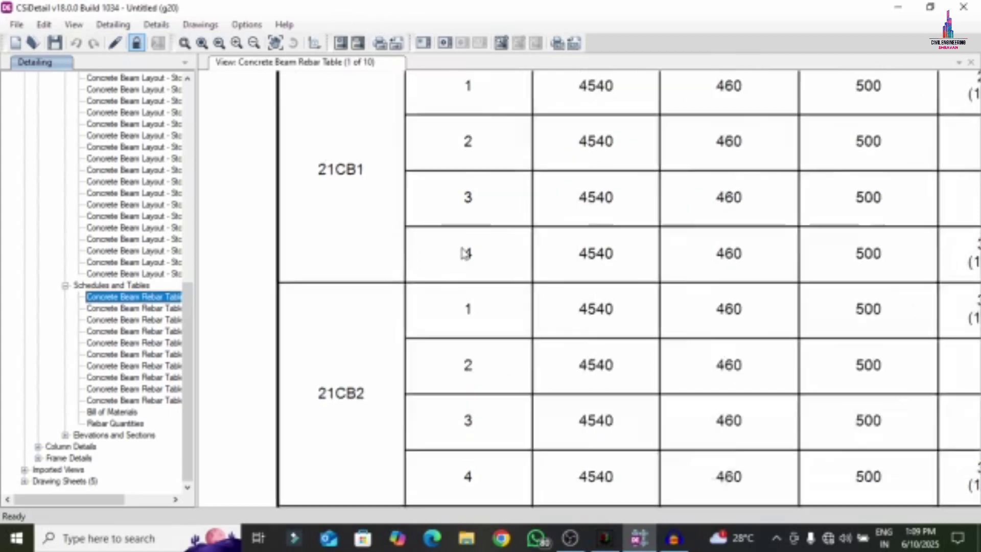
pyautogui.scroll(-2, 469, 255)
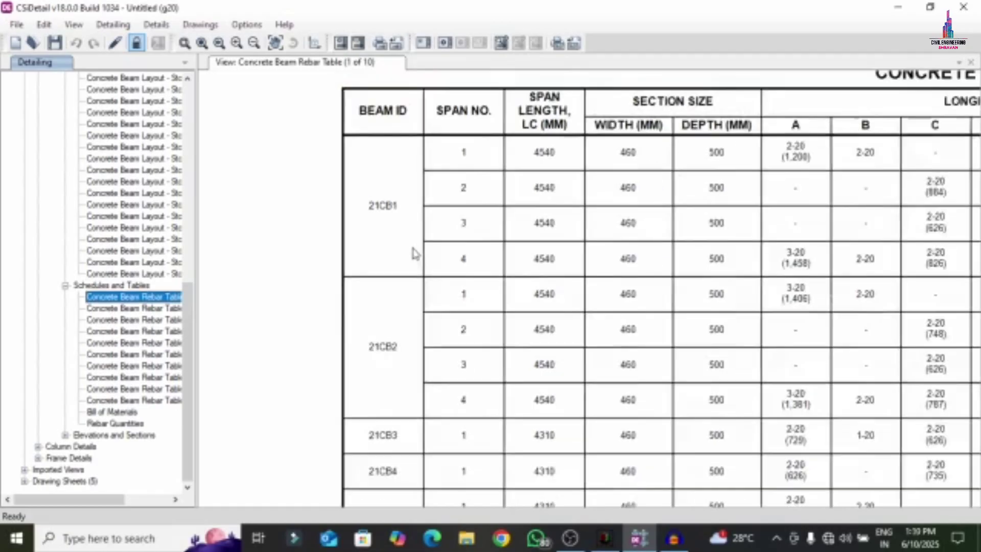
# Examine the longitudinal bars in columns A to G of the concrete beam rebar table.
pyautogui.scroll(-3, 412, 248)
pyautogui.scroll(-2, 903, 172)
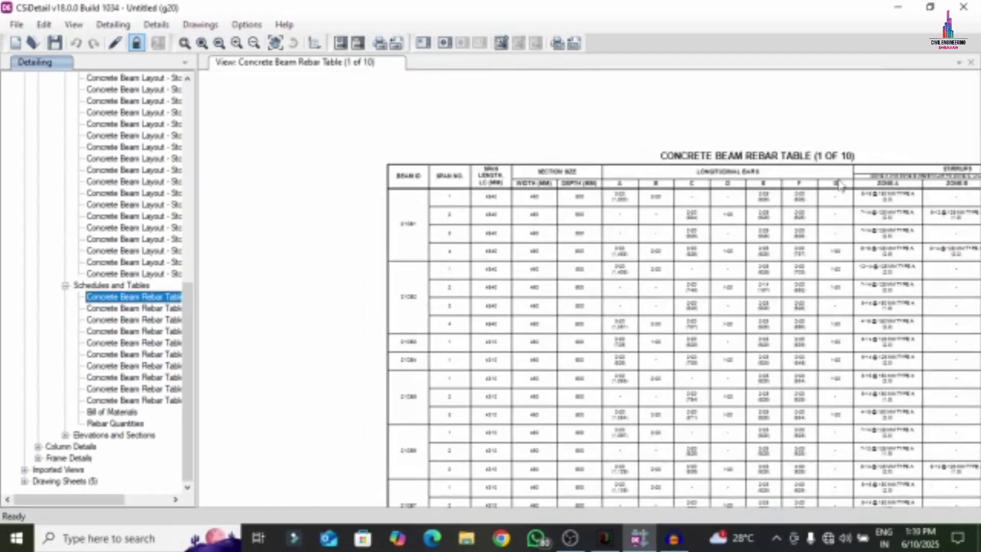
pyautogui.scroll(3, 746, 193)
pyautogui.scroll(1, 746, 193)
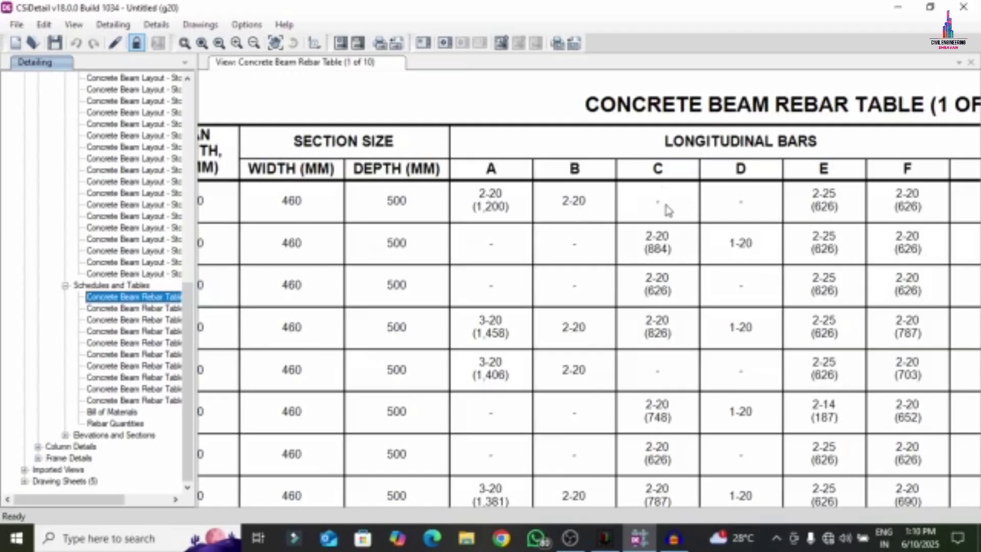
pyautogui.scroll(-2, 697, 213)
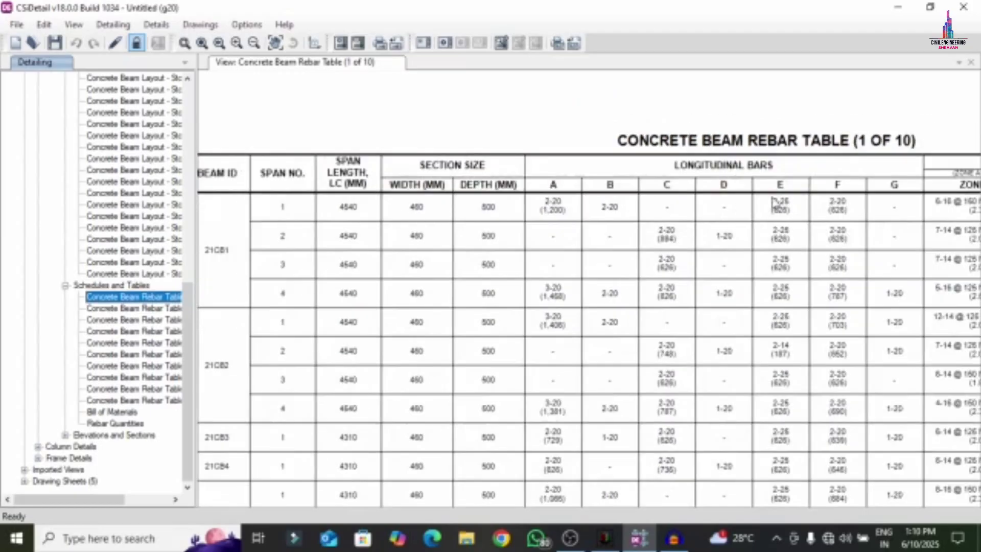
pyautogui.scroll(1, 780, 207)
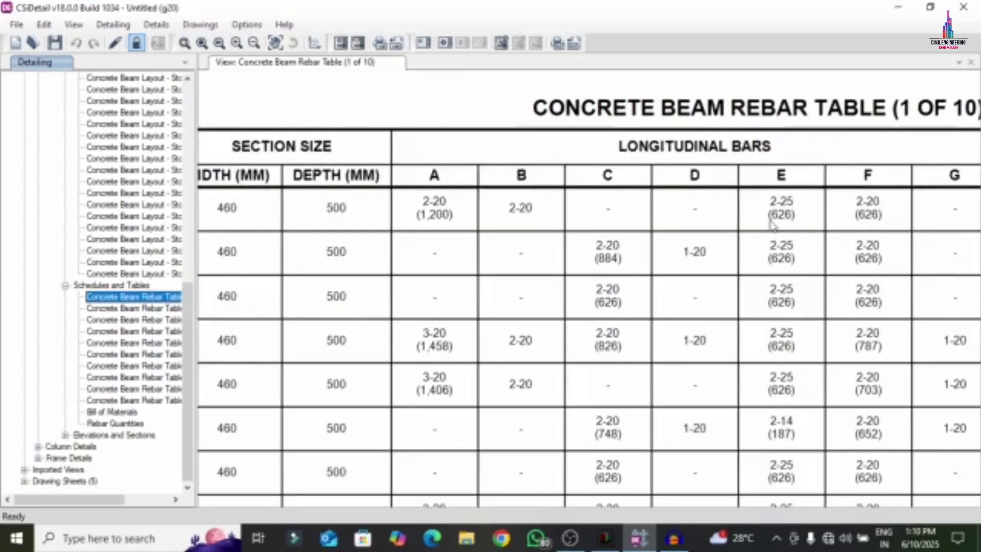
pyautogui.scroll(-1, 857, 207)
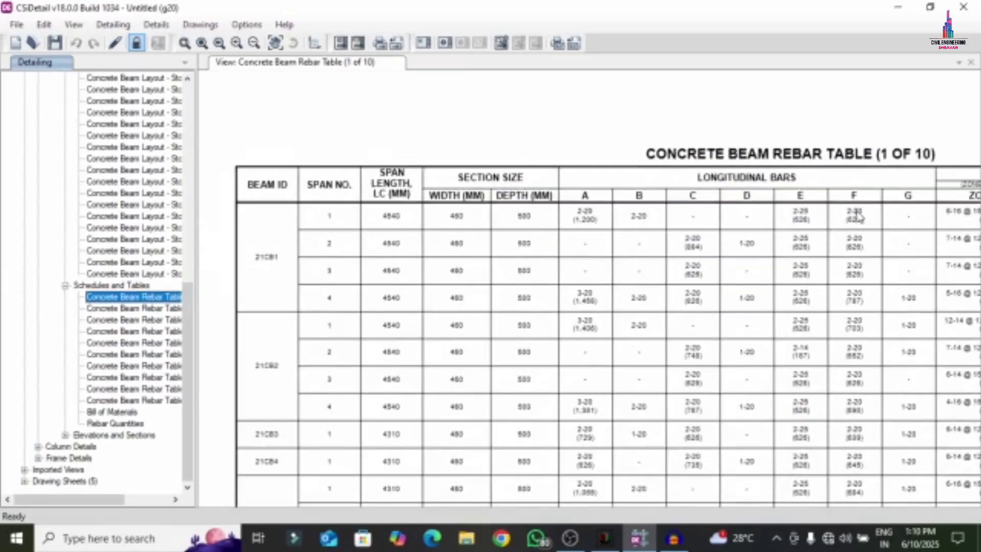
pyautogui.click(786, 219)
pyautogui.scroll(1, 732, 227)
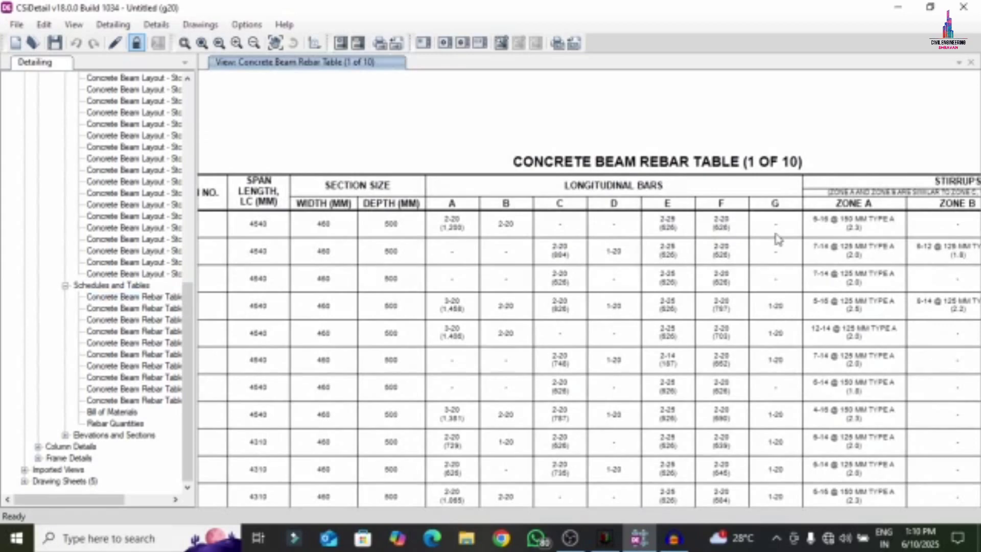
# Examine the stirrups for Zones A, B and C and the typical elevations in the beam rebar table.
pyautogui.moveTo(749, 250); pyautogui.dragTo(401, 268, button='middle')
pyautogui.scroll(1, 493, 236)
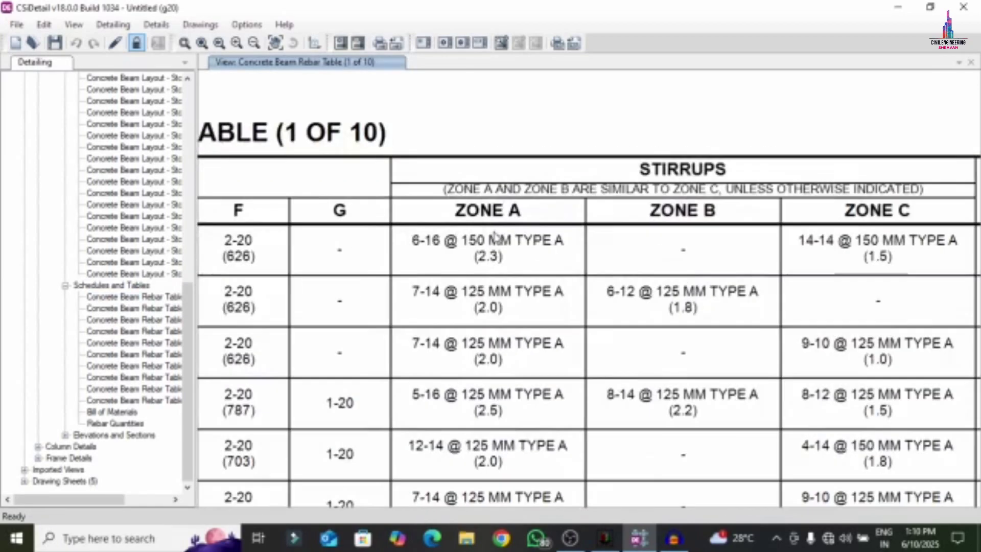
pyautogui.scroll(1, 401, 263)
pyautogui.moveTo(437, 261); pyautogui.dragTo(342, 255, button='middle')
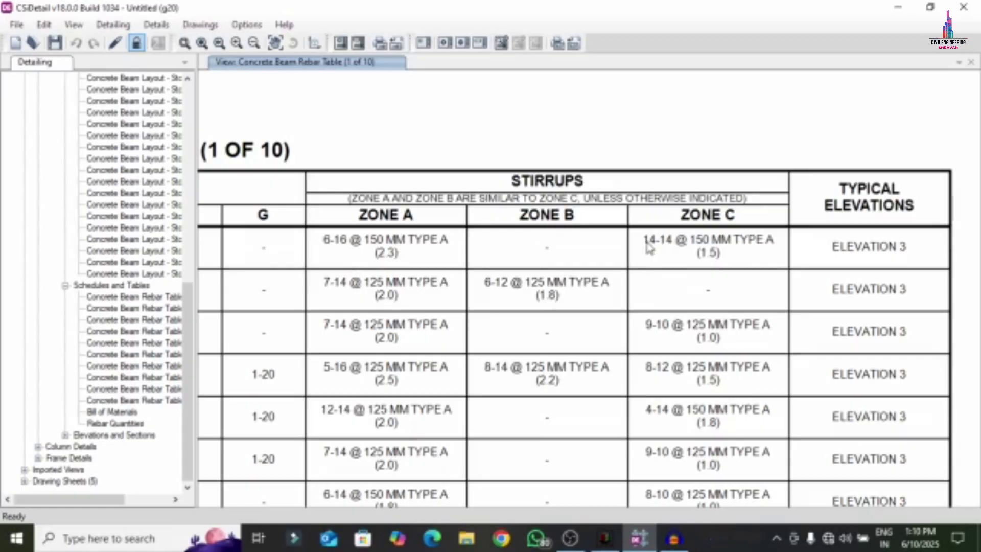
pyautogui.scroll(3, 696, 251)
pyautogui.scroll(-1, 633, 282)
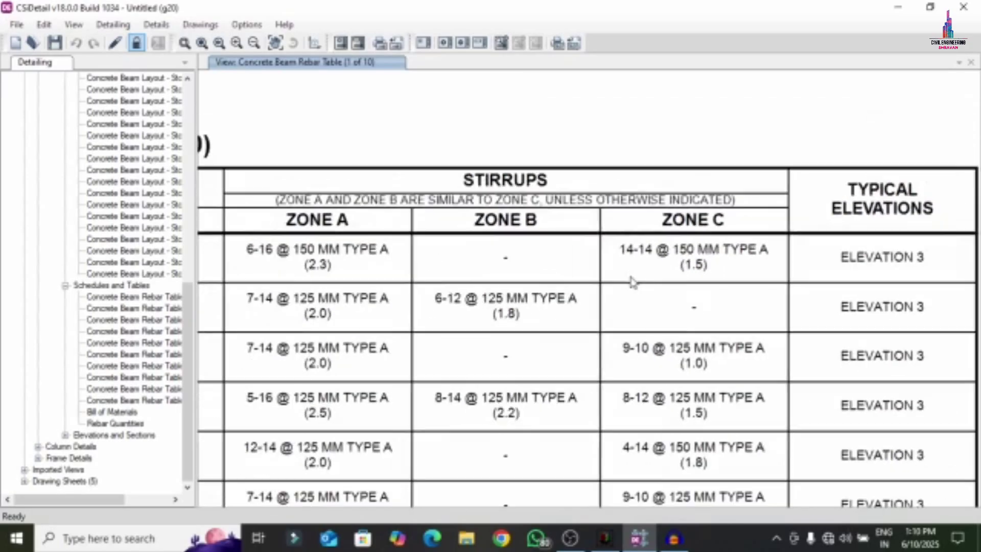
pyautogui.scroll(-2, 632, 282)
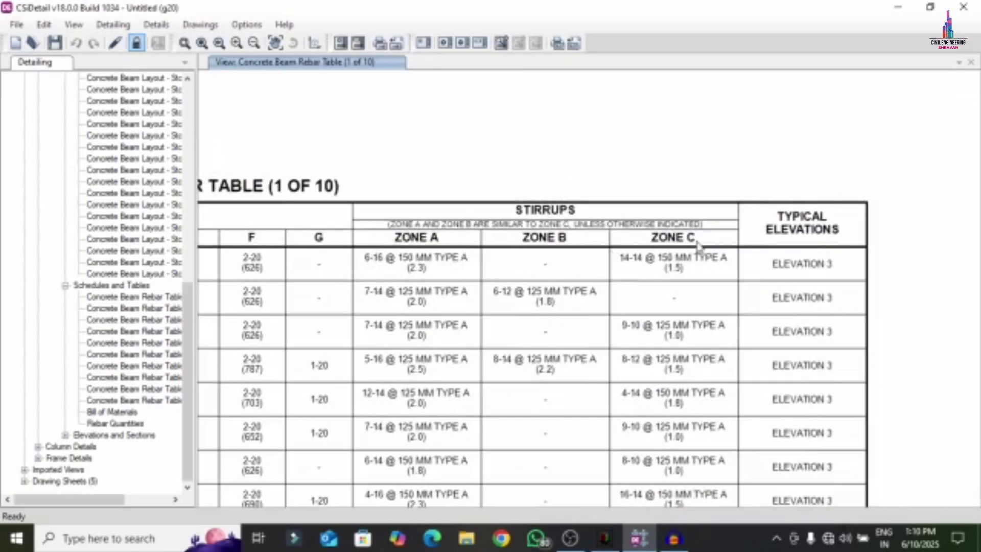
# Review the rebar table's rows beam by beam from 21CB1 to 21CB5, ending with an overview of the table.
pyautogui.scroll(-4, 469, 255)
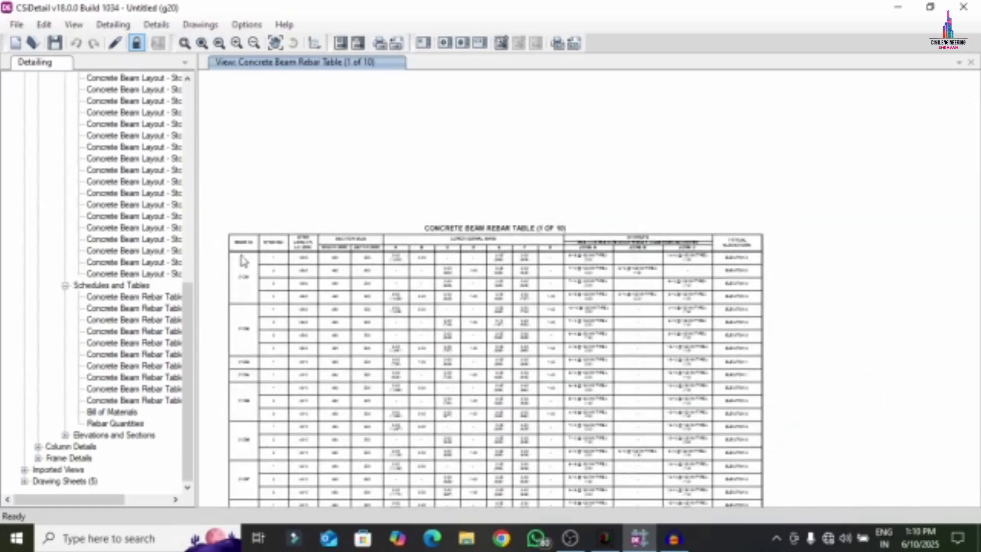
pyautogui.scroll(4, 294, 270)
pyautogui.scroll(1, 307, 272)
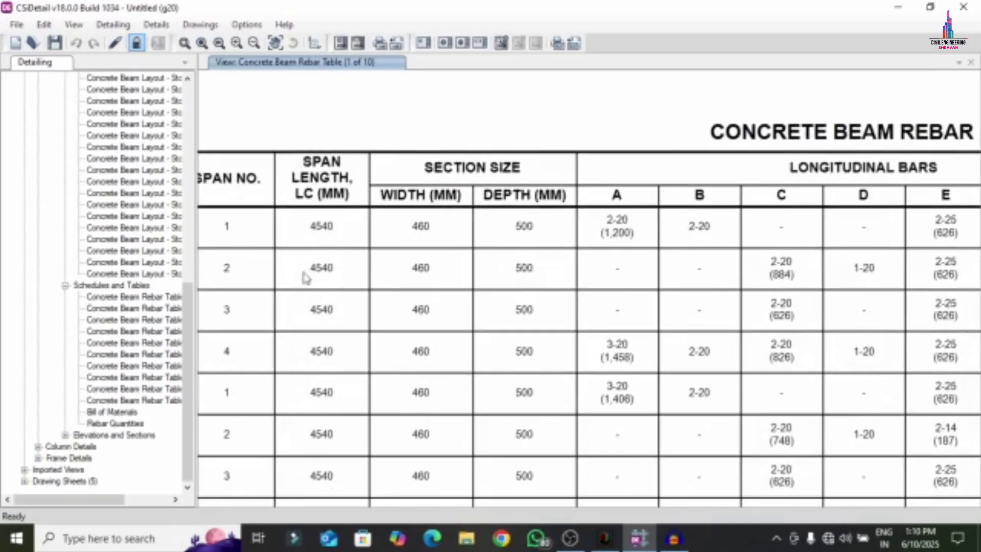
pyautogui.scroll(-1, 269, 310)
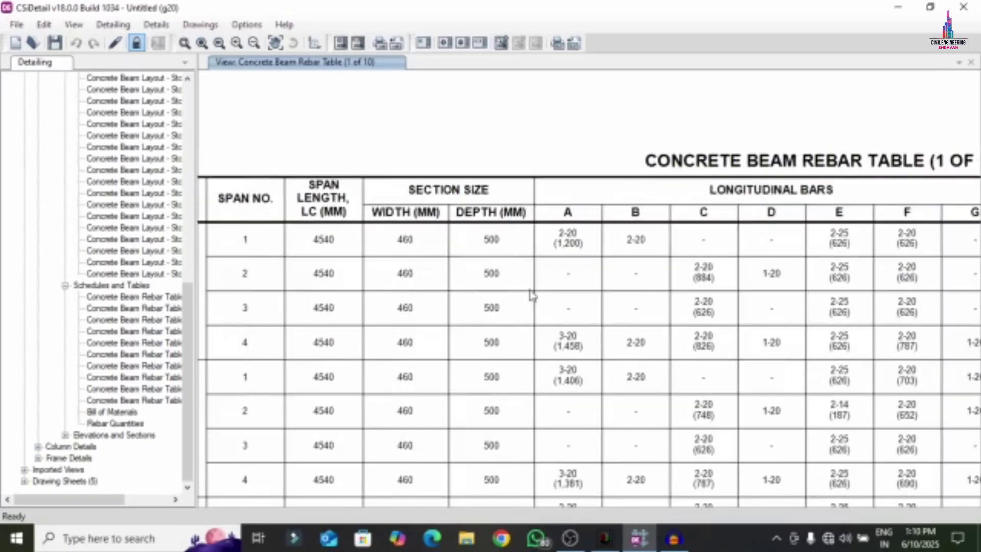
pyautogui.scroll(-2, 684, 302)
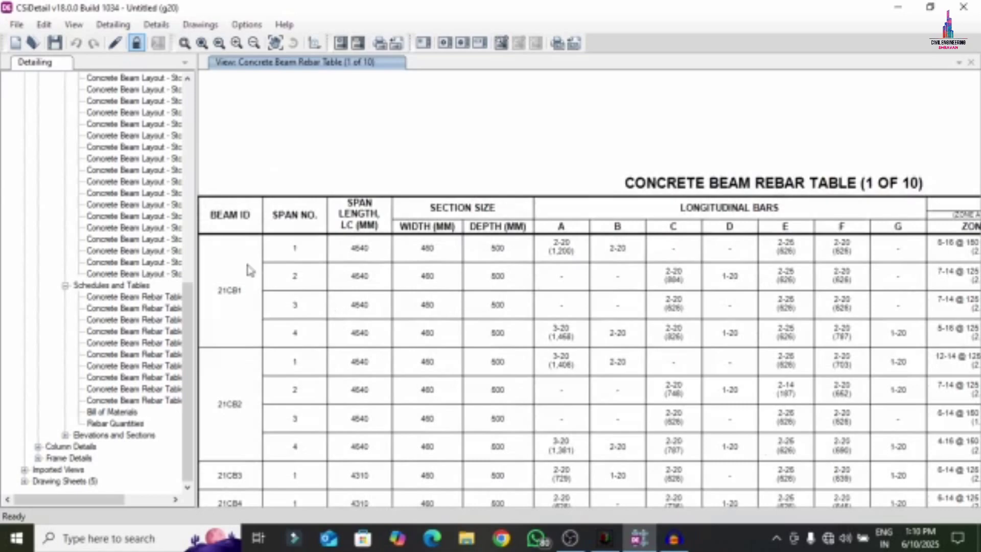
pyautogui.scroll(-3, 231, 273)
pyautogui.scroll(3, 232, 398)
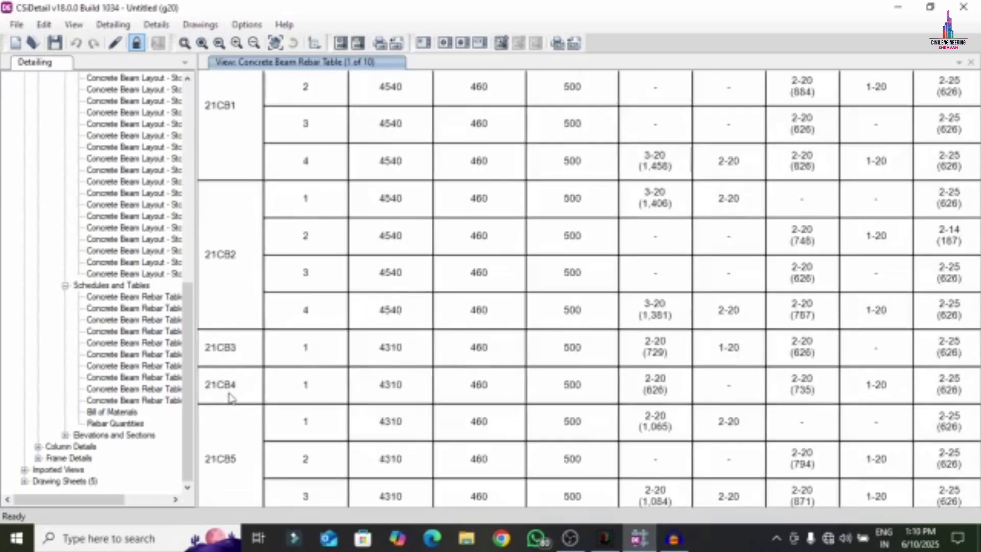
pyautogui.scroll(-4, 339, 269)
pyautogui.scroll(-3, 352, 244)
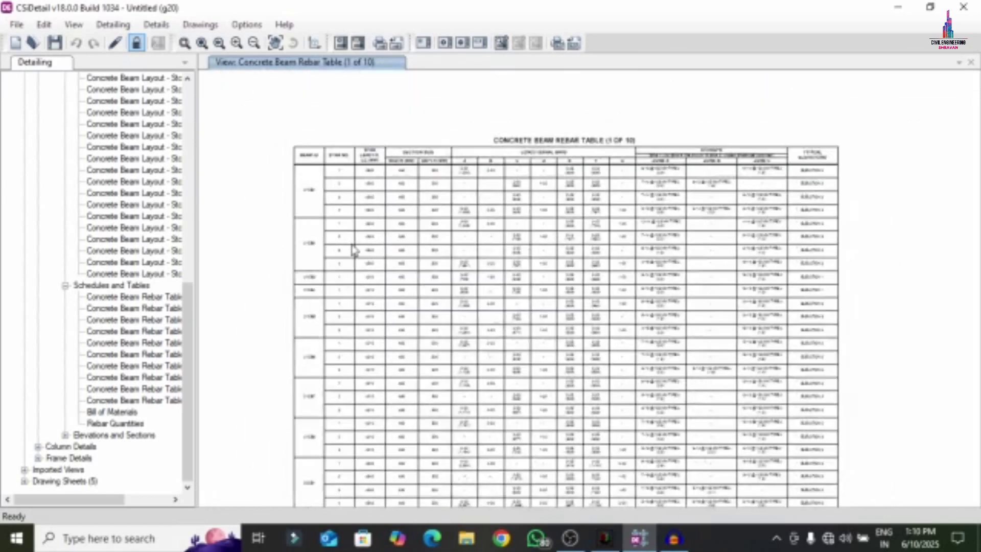
# Examine the span lengths, section sizes and longitudinal bars for beams 21CB7 to 20CB3 in the concrete beam rebar table.
pyautogui.scroll(5, 312, 475)
pyautogui.scroll(5, 326, 453)
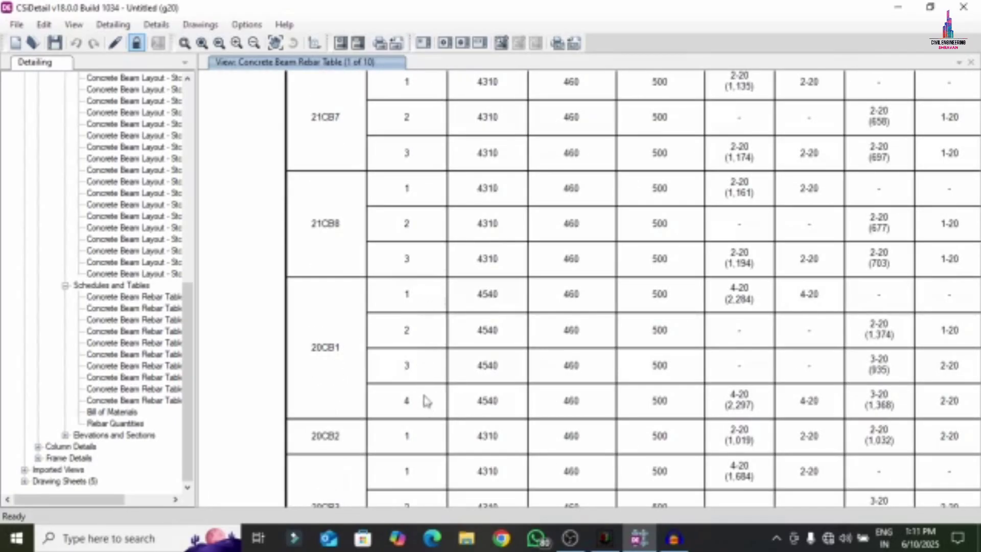
pyautogui.scroll(-1, 391, 330)
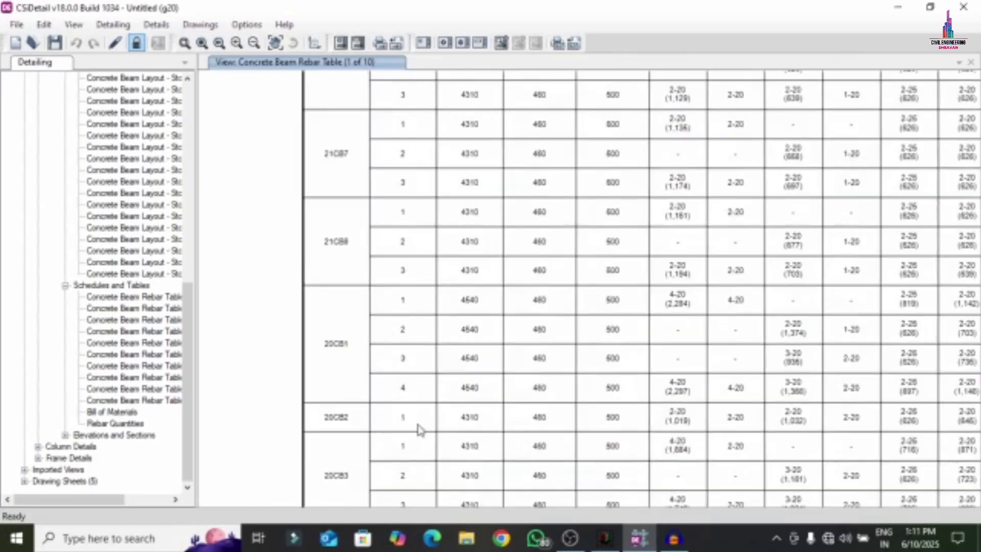
pyautogui.scroll(-1, 400, 437)
pyautogui.scroll(-5, 372, 391)
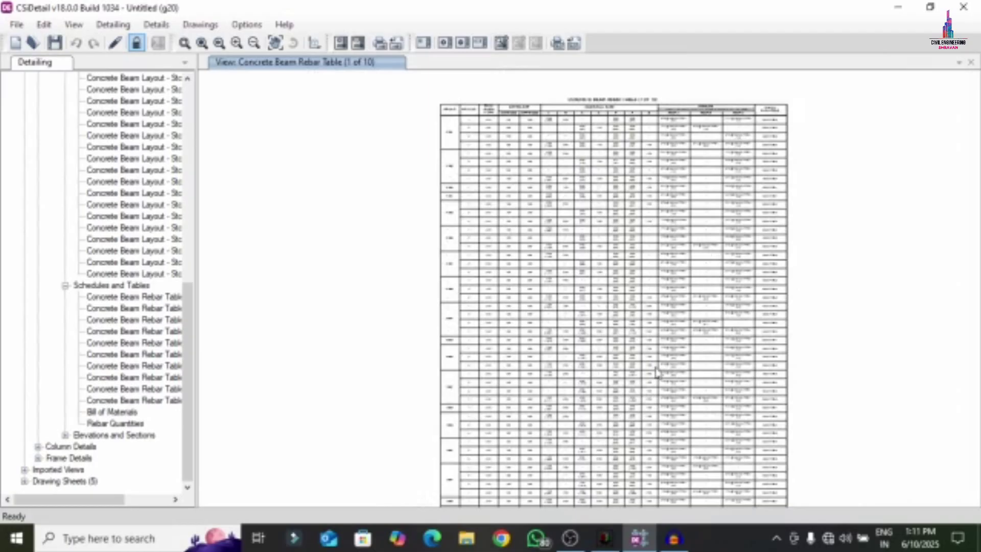
# Examine the zone stirrups and typical elevation assignments in the lower rows of Concrete Beam Rebar Table (1 of 10).
pyautogui.scroll(-3, 681, 317)
pyautogui.scroll(6, 731, 434)
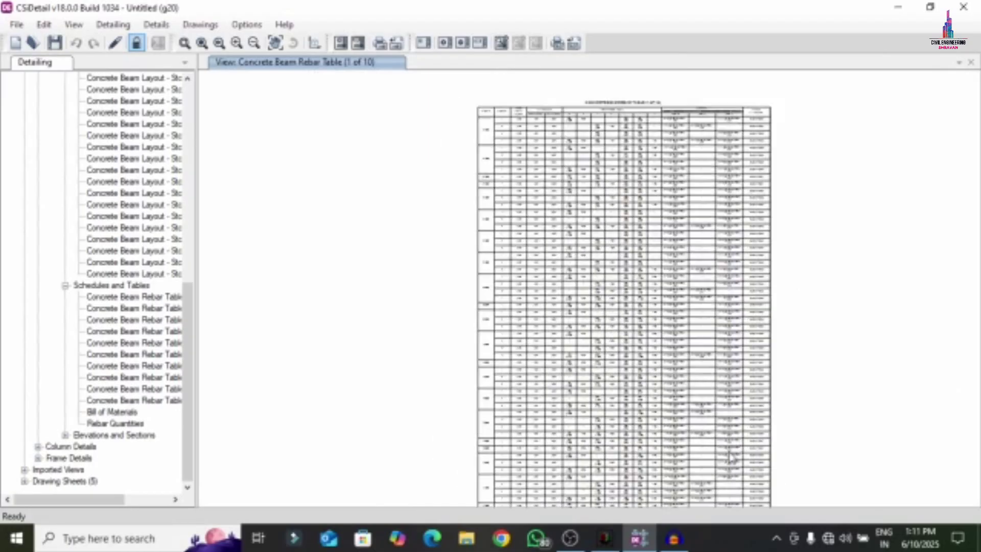
pyautogui.scroll(3, 752, 433)
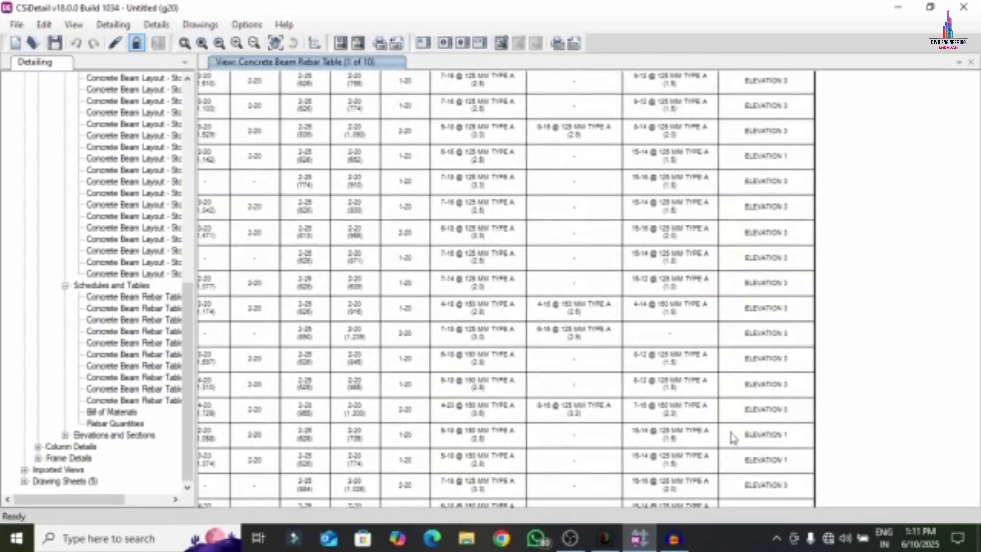
pyautogui.scroll(2, 579, 453)
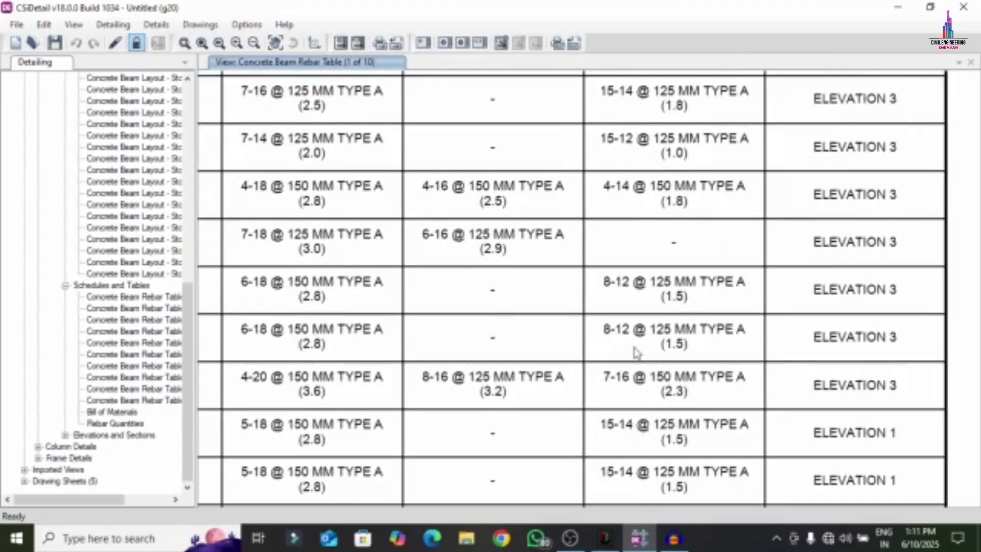
pyautogui.scroll(1, 646, 386)
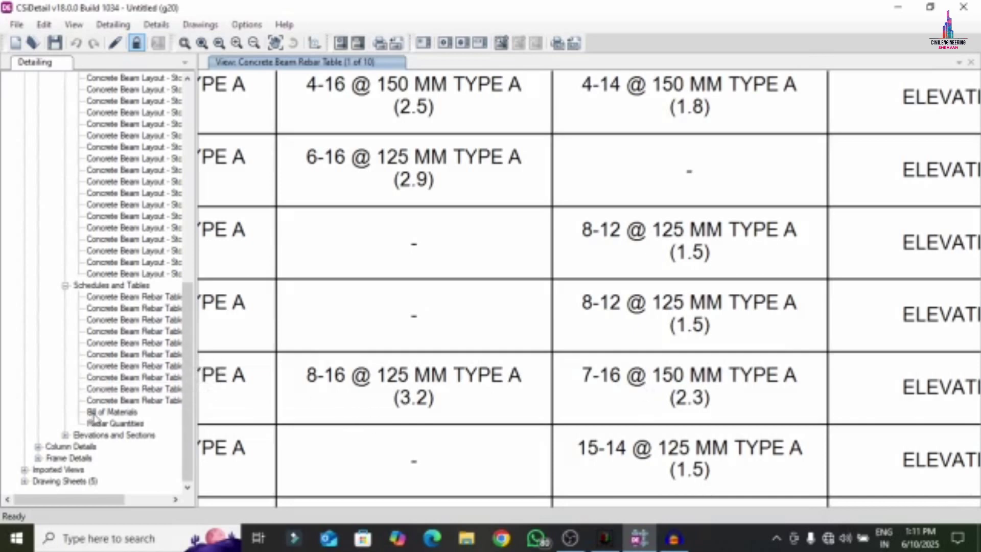
# Review the Bill of Materials and the Rebar Quantities for all concrete beams.
pyautogui.click(105, 412)
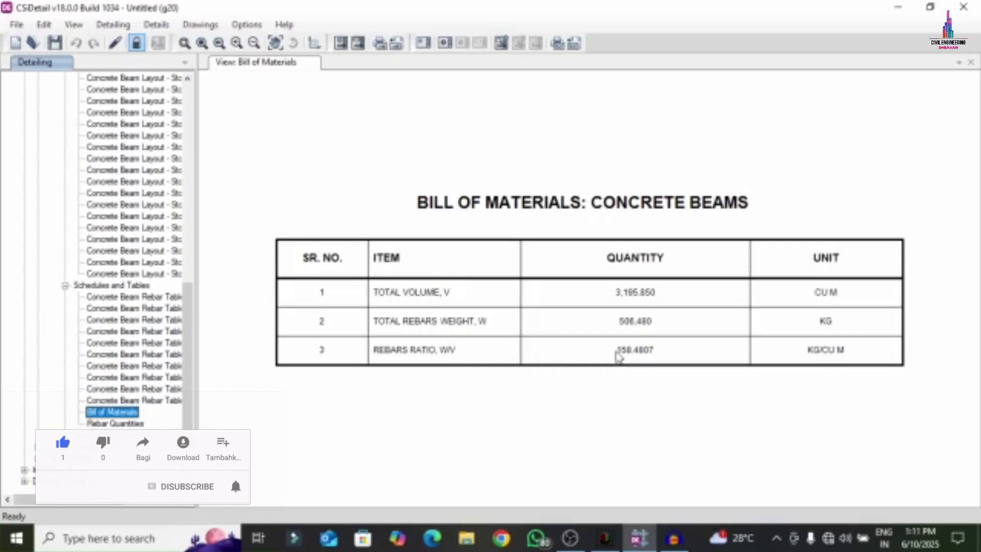
pyautogui.click(106, 424)
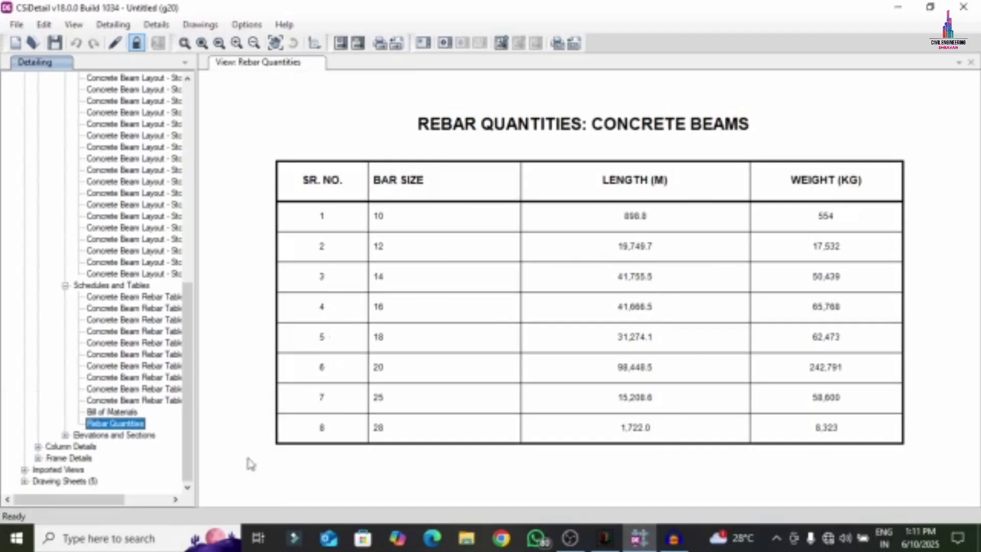
# Expand the concrete beams' Elevations and Sections and list the beams of Story14.
pyautogui.click(65, 435)
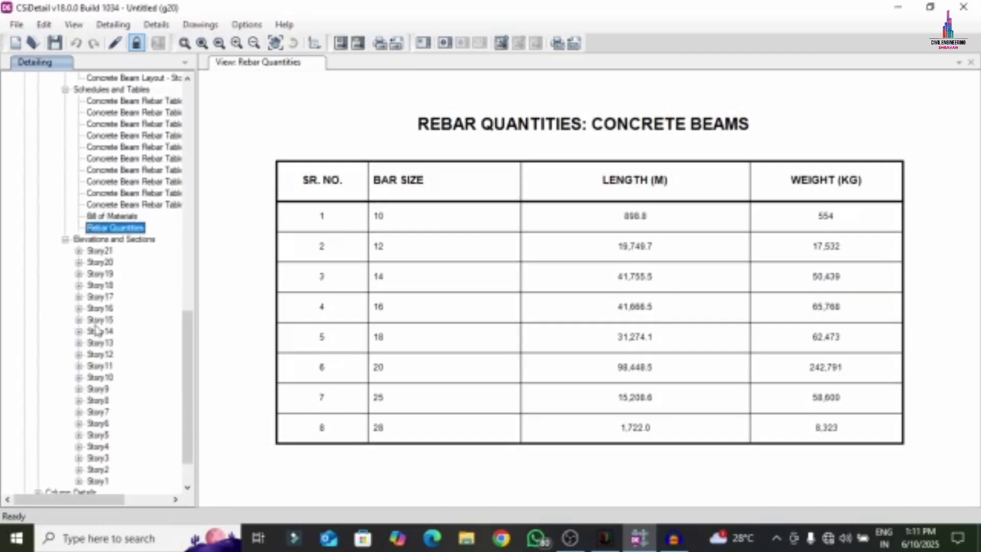
pyautogui.scroll(-2, 94, 253)
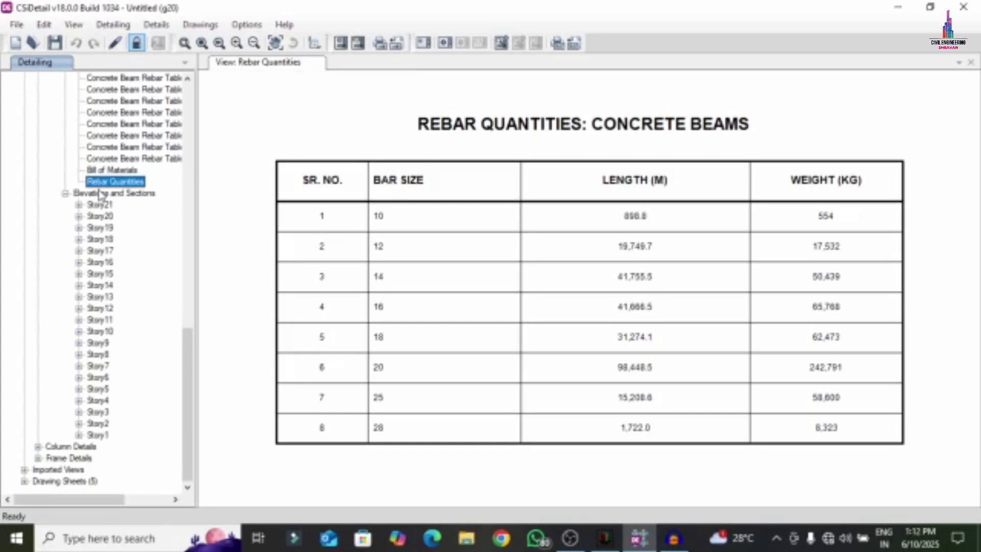
pyautogui.click(79, 285)
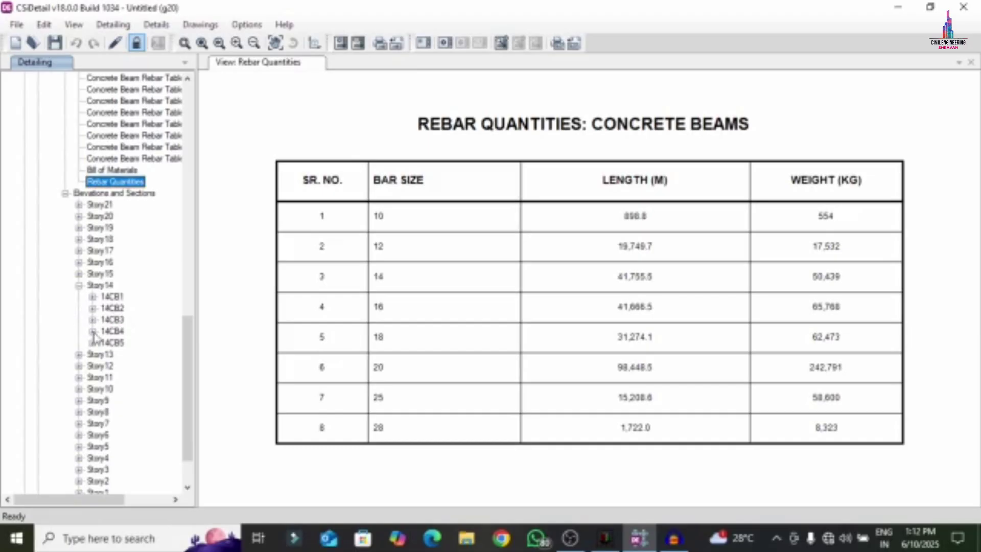
# Check the Story14 slab views and open the Story14 concrete beam layout under the beam framing plans.
pyautogui.scroll(15, 127, 332)
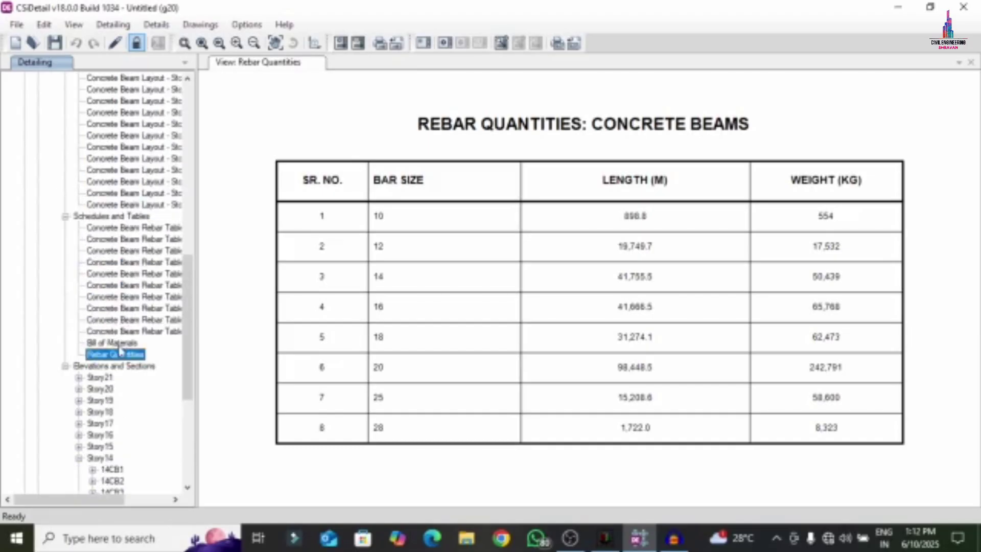
pyautogui.scroll(1, 152, 240)
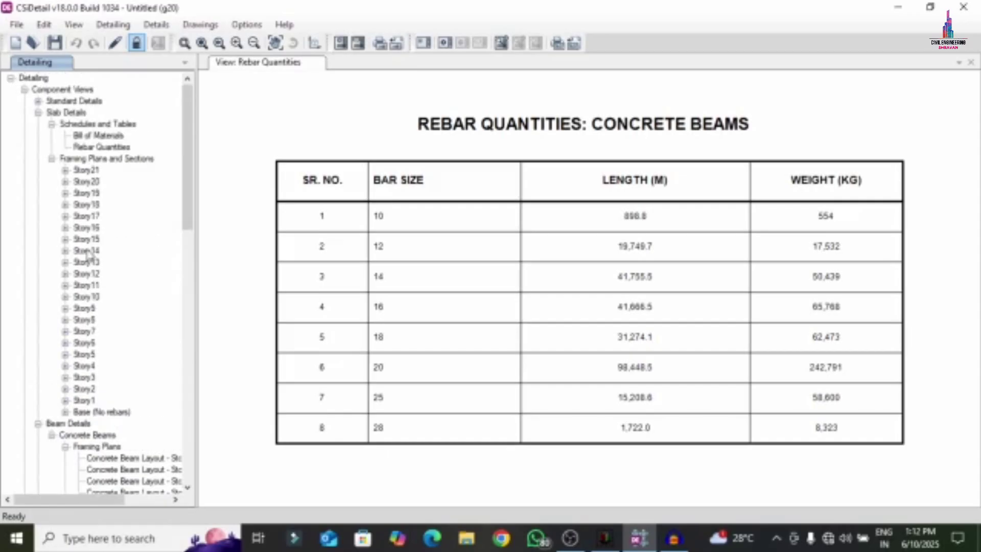
pyautogui.click(64, 250)
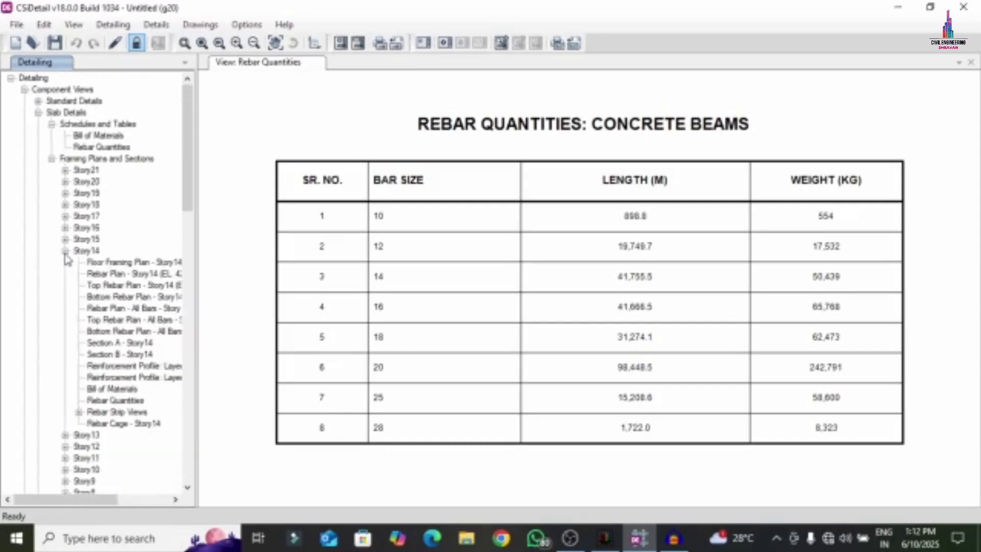
pyautogui.click(64, 251)
pyautogui.scroll(-8, 128, 333)
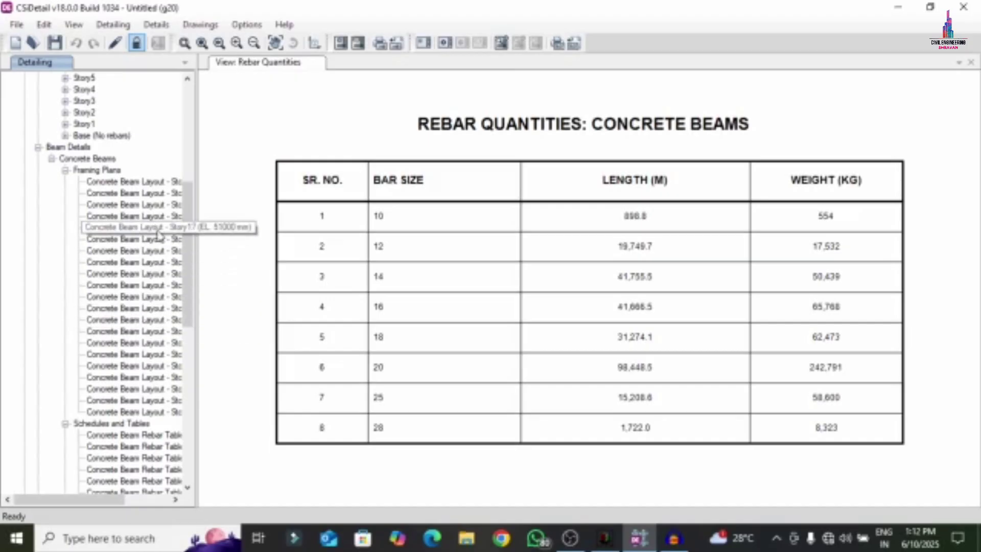
pyautogui.click(151, 262)
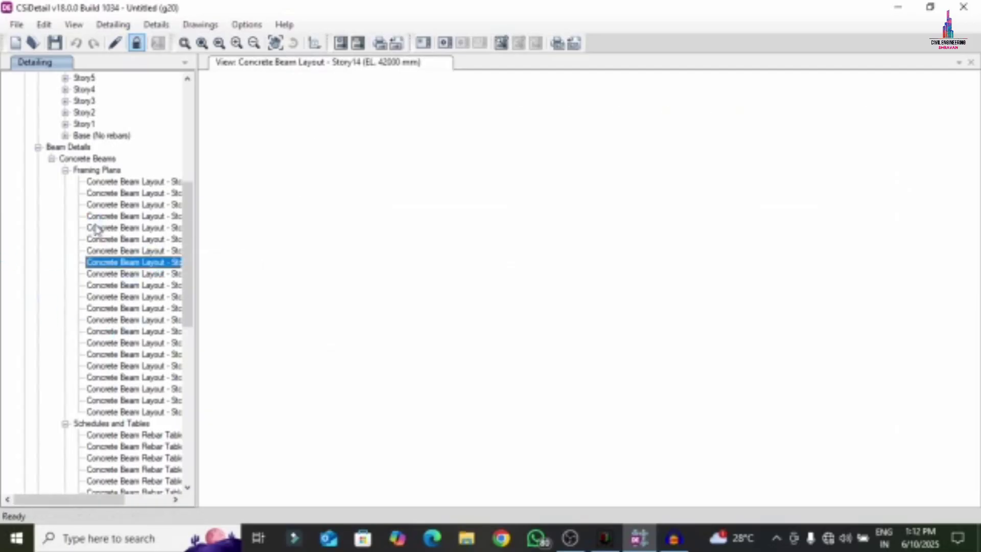
# Expand beam 14CB1 under Story14's elevations and sections and open its elevation view.
pyautogui.scroll(-4, 88, 246)
pyautogui.scroll(-5, 75, 336)
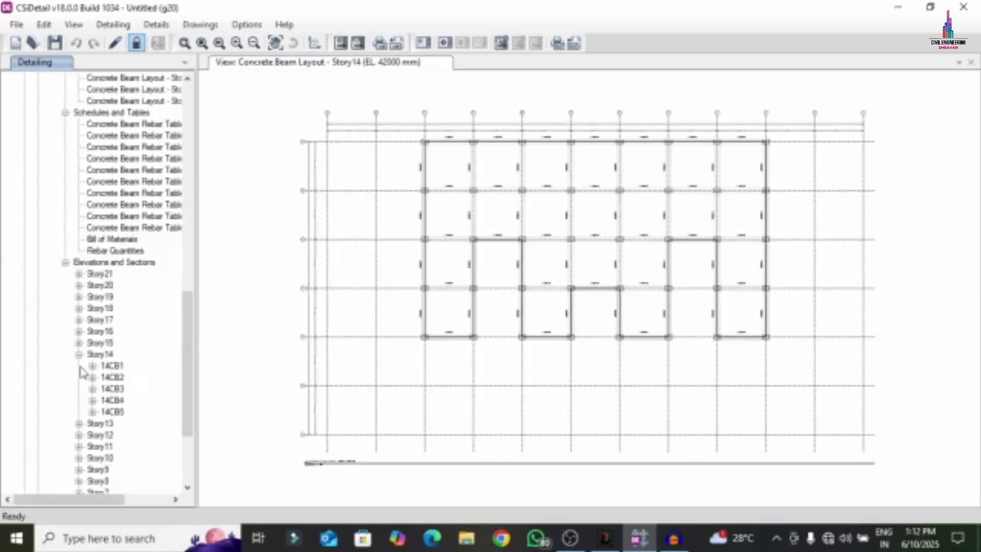
pyautogui.scroll(-3, 80, 372)
pyautogui.click(93, 262)
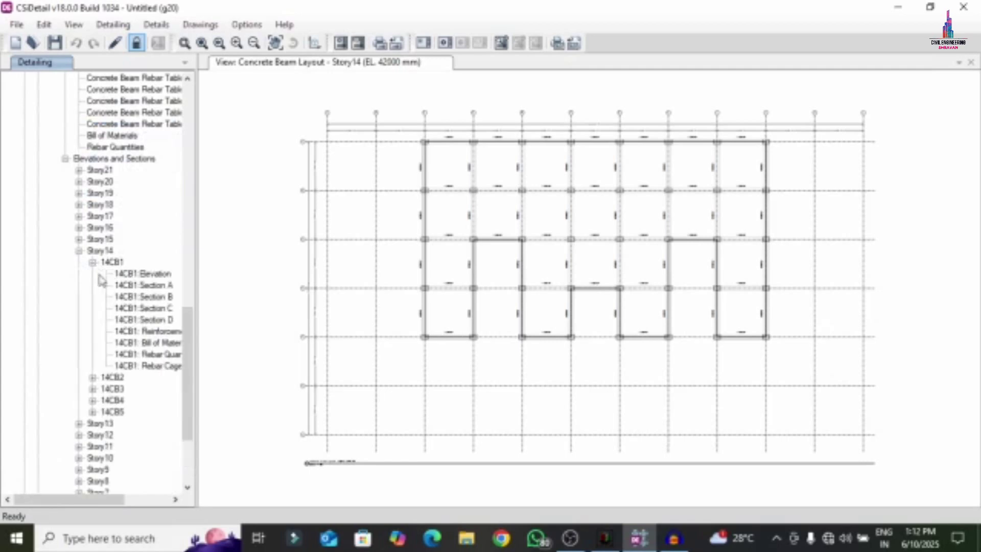
pyautogui.doubleClick(147, 275)
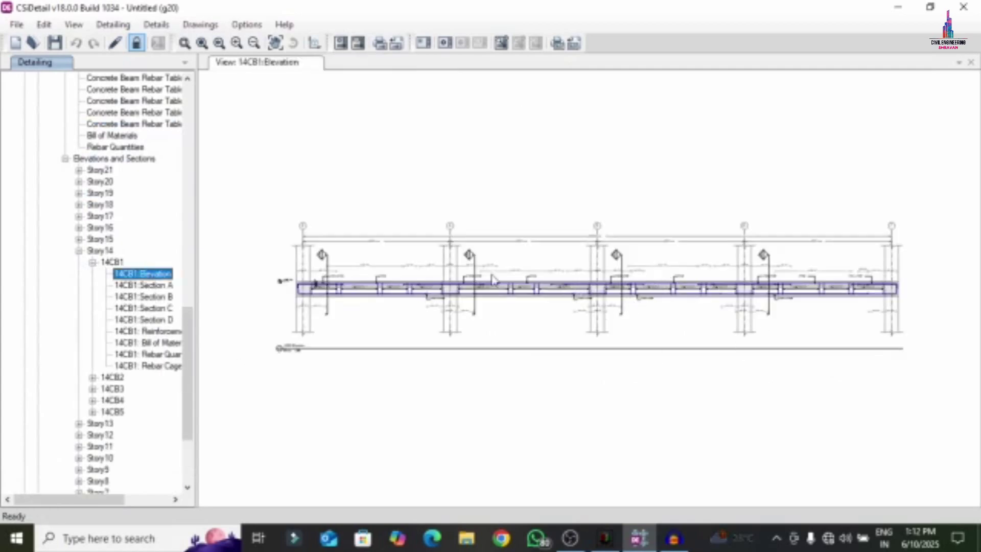
# Examine the longitudinal bar labels, stirrup spacing and dimensions along the 14CB1 elevation, especially the end span from grid 3 to 4.
pyautogui.scroll(5, 409, 268)
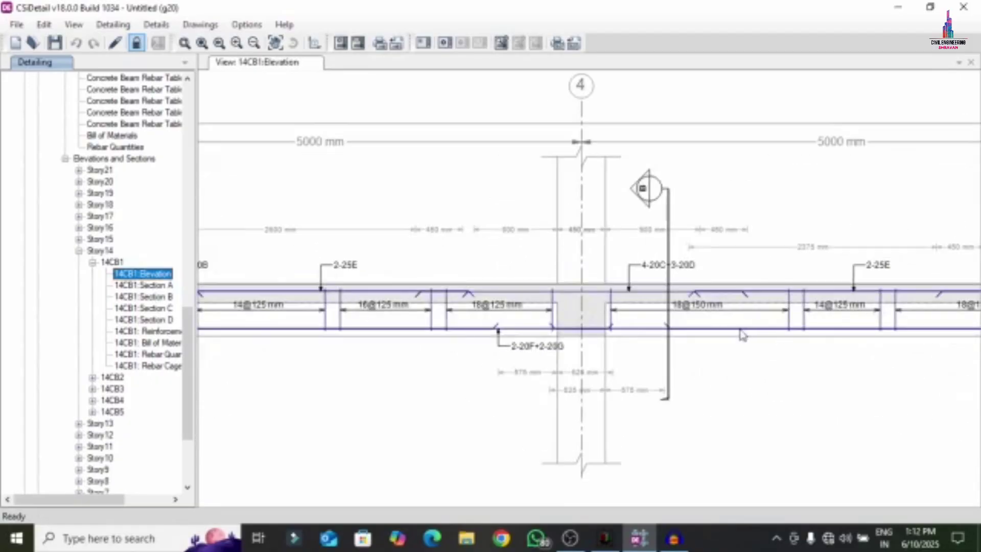
pyautogui.scroll(-4, 744, 336)
pyautogui.scroll(6, 360, 332)
pyautogui.scroll(2, 411, 317)
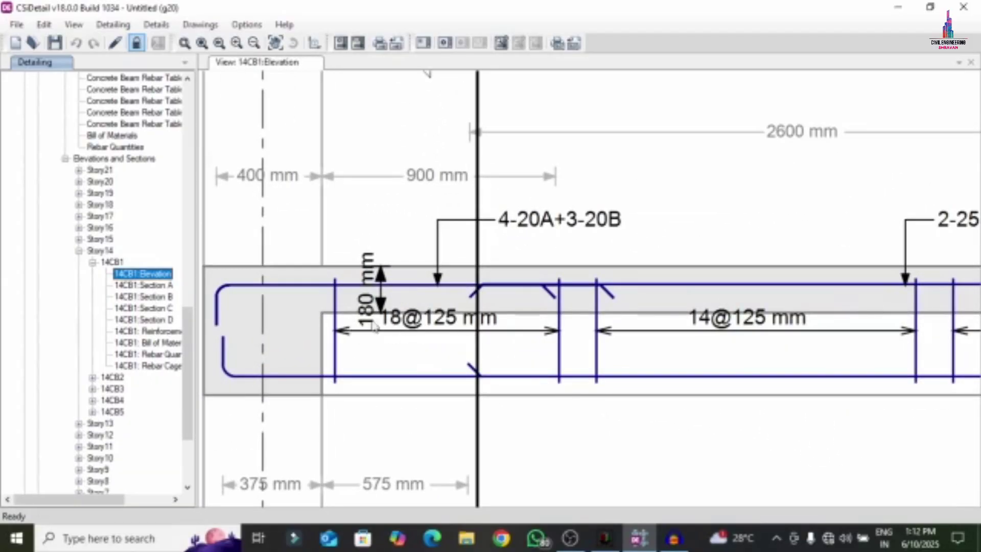
pyautogui.scroll(-3, 536, 332)
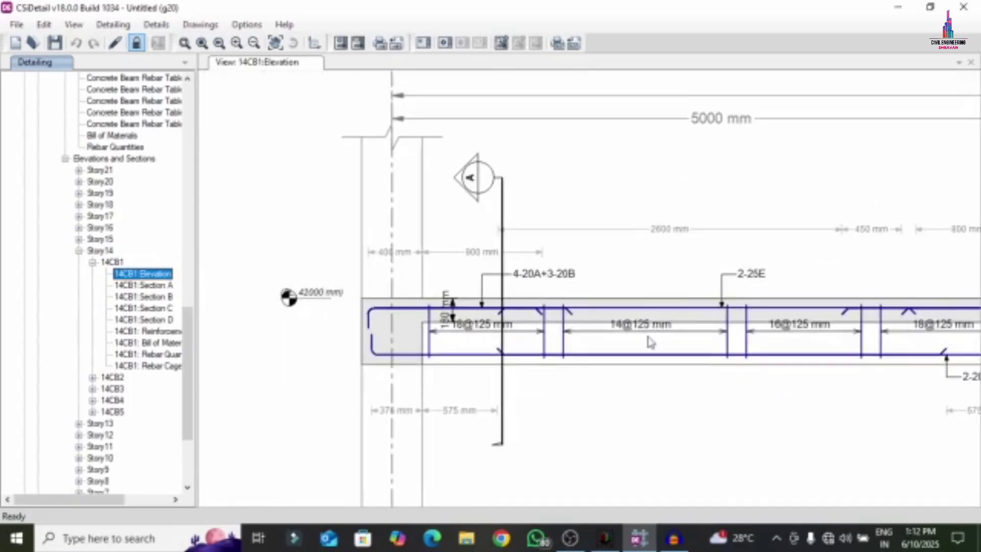
pyautogui.moveTo(650, 348); pyautogui.dragTo(562, 350, button='middle')
pyautogui.moveTo(665, 345)
pyautogui.mouseDown(button='middle')
pyautogui.moveTo(470, 350)
pyautogui.moveTo(746, 350)
pyautogui.mouseUp(button='middle')
pyautogui.scroll(-2, 295, 318)
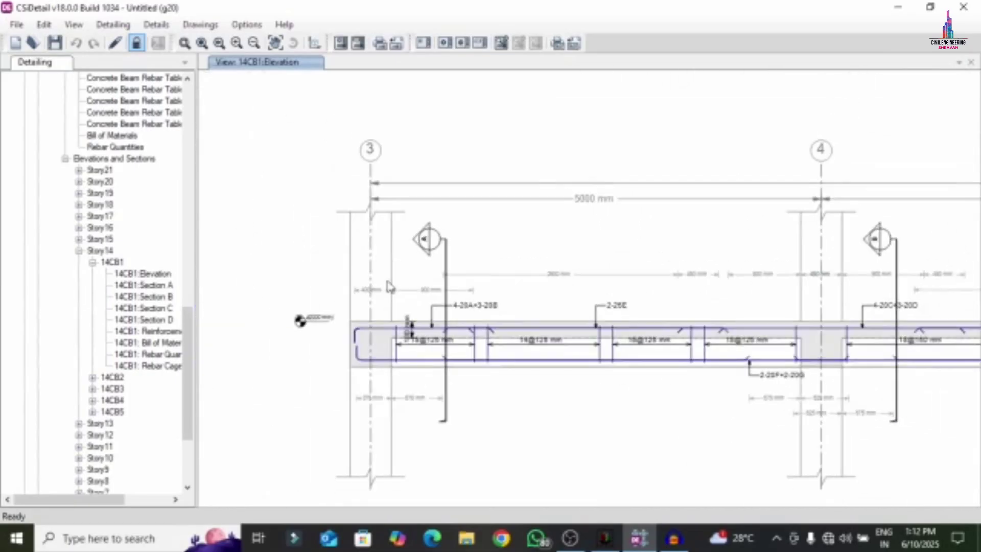
# View the cross-sections A, B, C and D of beam 14CB1 one after another.
pyautogui.click(158, 295)
pyautogui.click(159, 289)
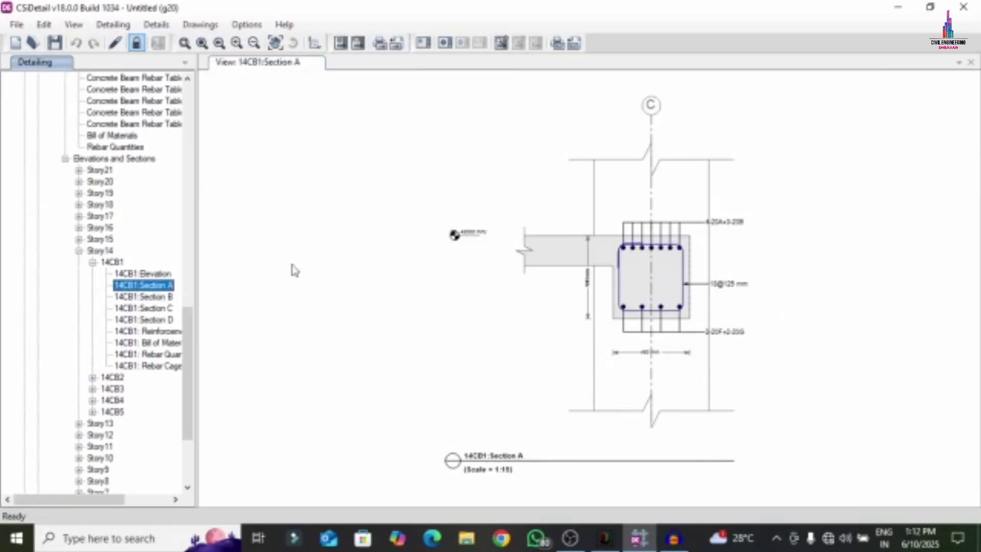
pyautogui.click(156, 298)
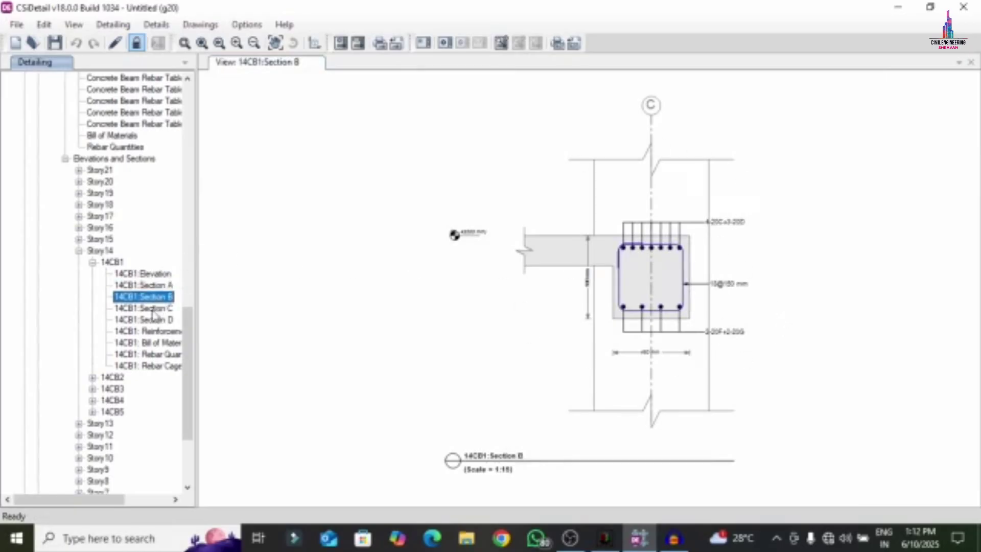
pyautogui.click(153, 311)
pyautogui.click(159, 320)
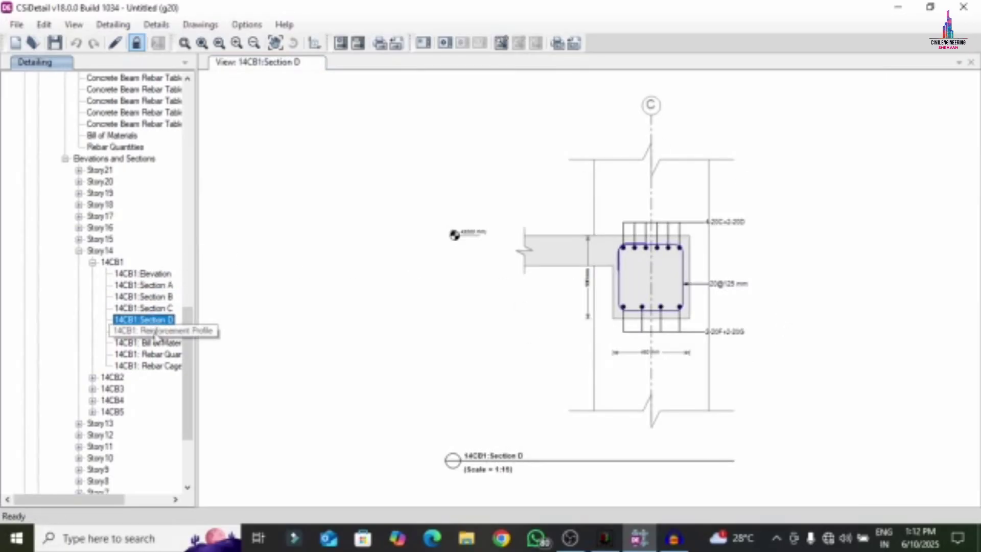
# Review beam 14CB1's Reinforcement Profile, Bill of Materials and Rebar Quantities.
pyautogui.click(156, 332)
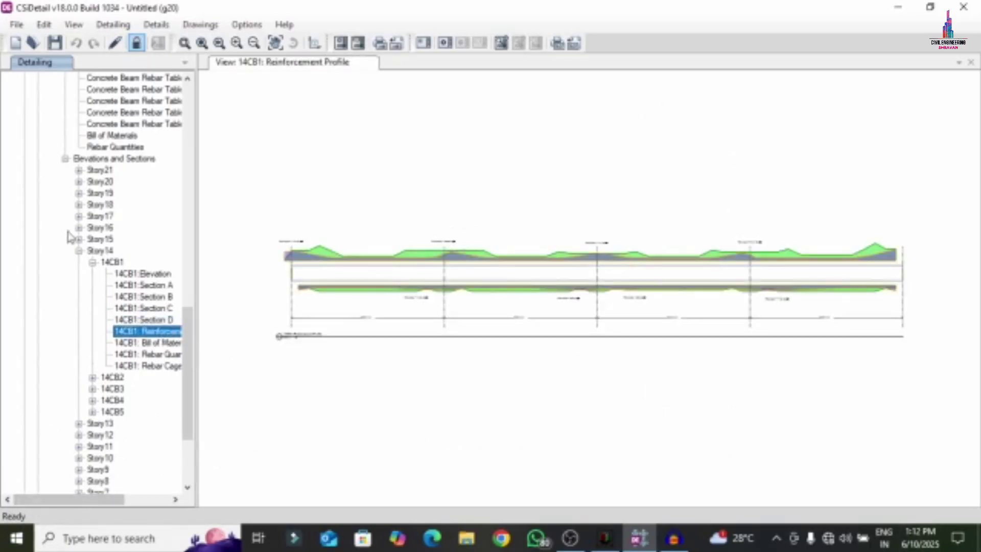
pyautogui.click(170, 344)
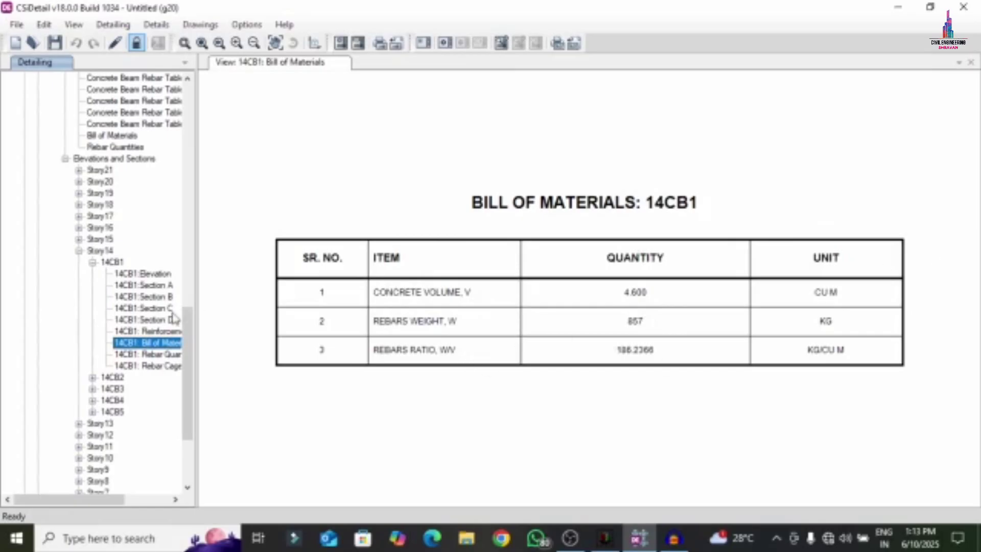
pyautogui.click(148, 354)
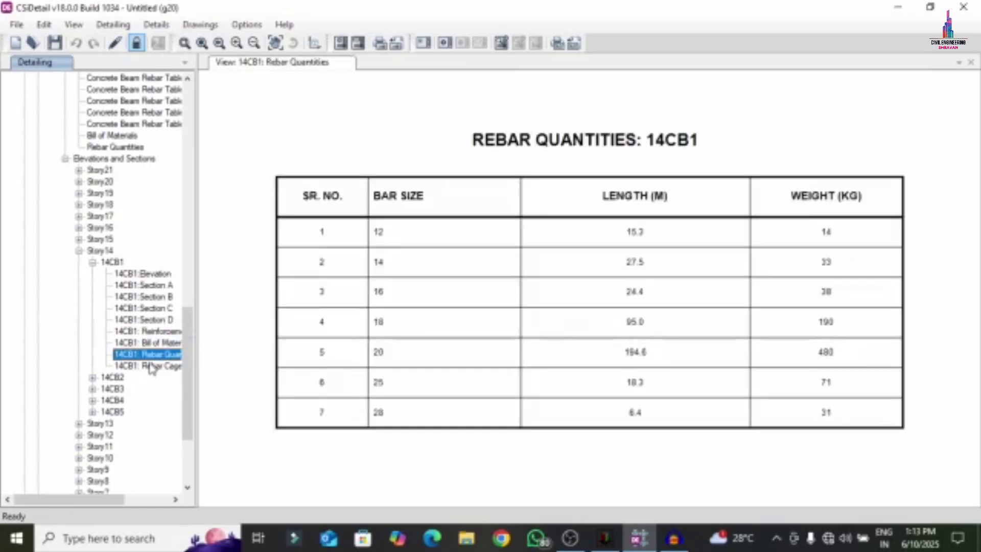
# Open the 3D rebar cage of beam 14CB1 and inspect its longitudinal bars and stirrups up close.
pyautogui.click(150, 366)
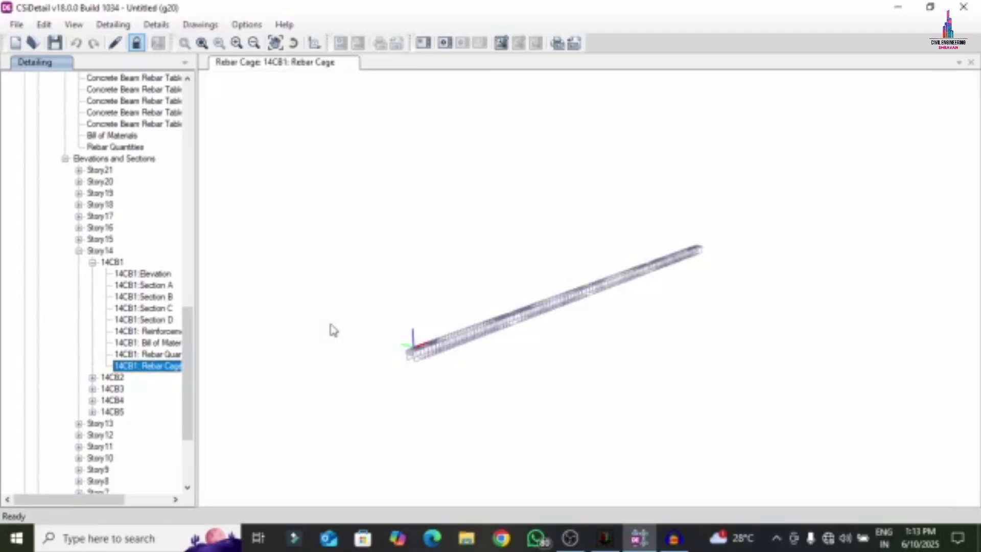
pyautogui.scroll(5, 467, 409)
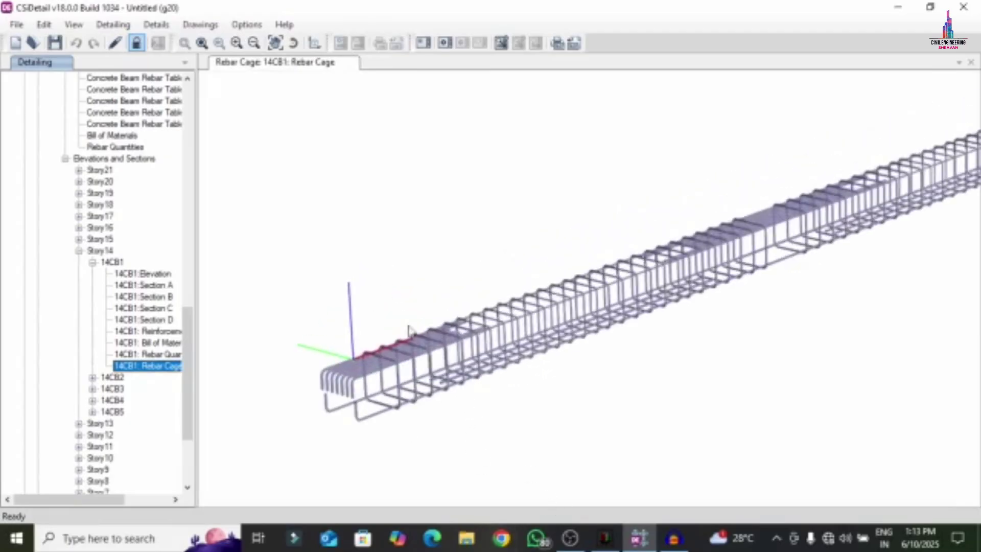
pyautogui.scroll(5, 409, 330)
pyautogui.scroll(-3, 394, 292)
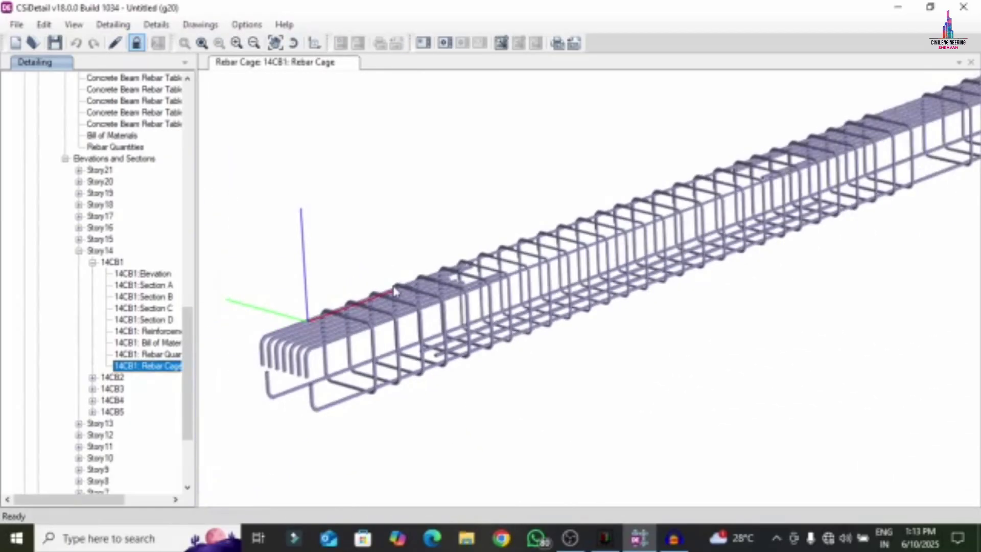
pyautogui.scroll(-3, 607, 337)
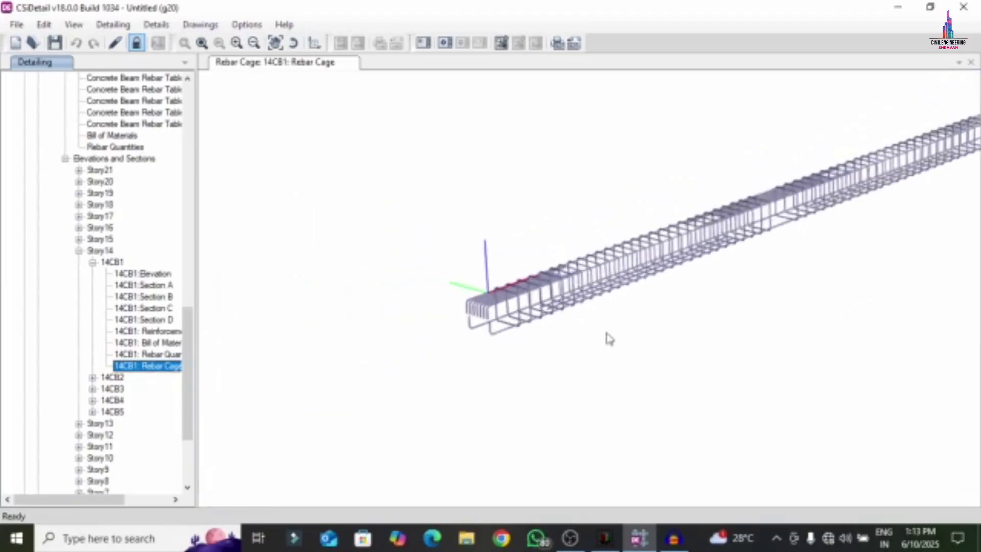
pyautogui.scroll(8, 700, 263)
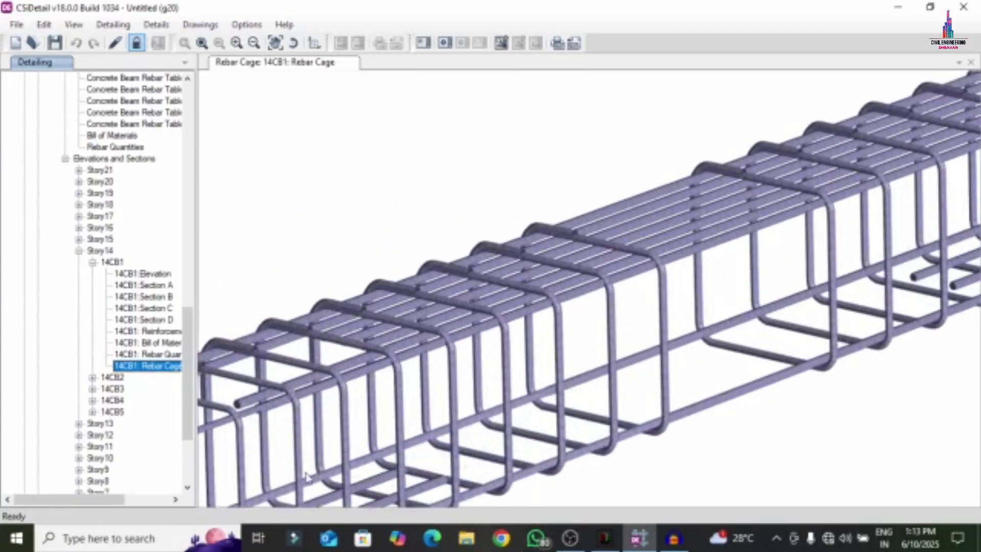
# Examine the full length of beam 14CB1's 3D rebar cage, including its far end, from different angles.
pyautogui.scroll(-5, 307, 477)
pyautogui.scroll(1, 878, 254)
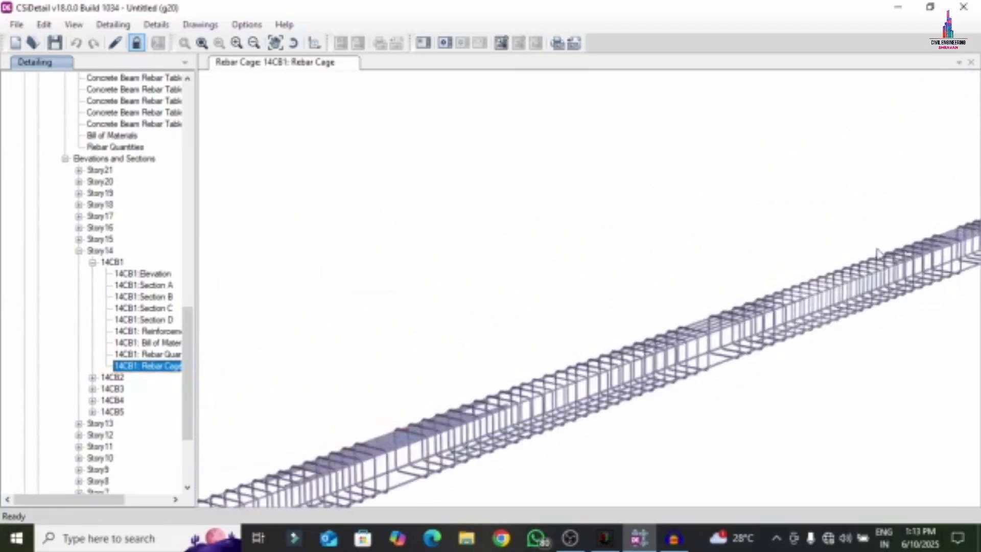
pyautogui.scroll(1, 521, 332)
pyautogui.scroll(-4, 607, 351)
pyautogui.scroll(1, 784, 339)
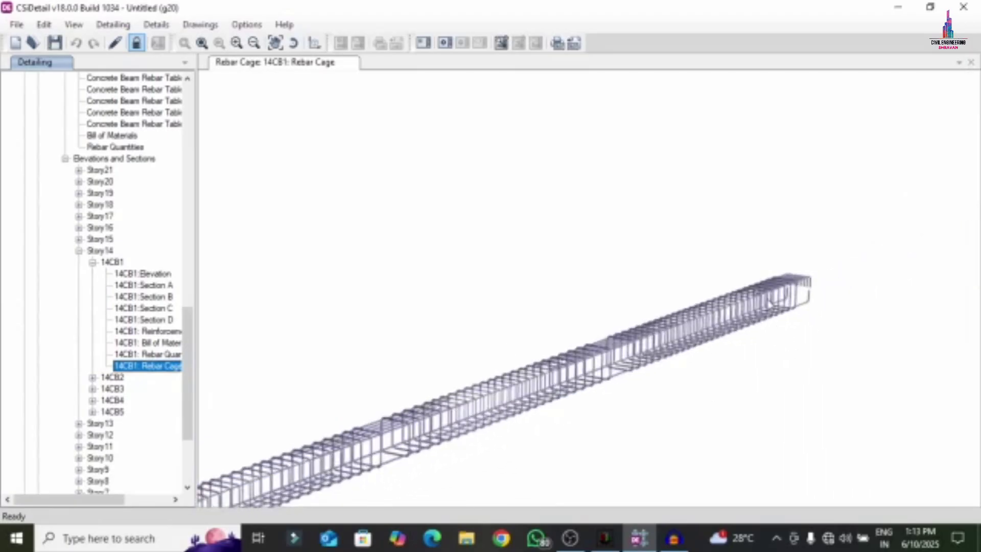
pyautogui.scroll(4, 795, 280)
pyautogui.scroll(-3, 795, 278)
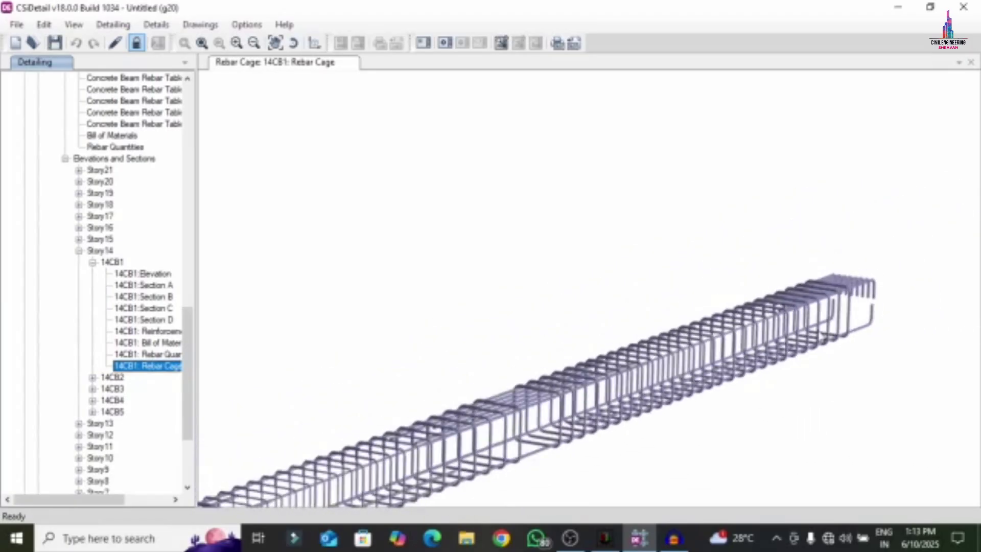
pyautogui.scroll(-4, 818, 335)
pyautogui.moveTo(506, 428); pyautogui.dragTo(437, 360, button='middle')
# View cross-sections A to F of Story5 beam 5CB1 one after another.
pyautogui.scroll(-4, 72, 331)
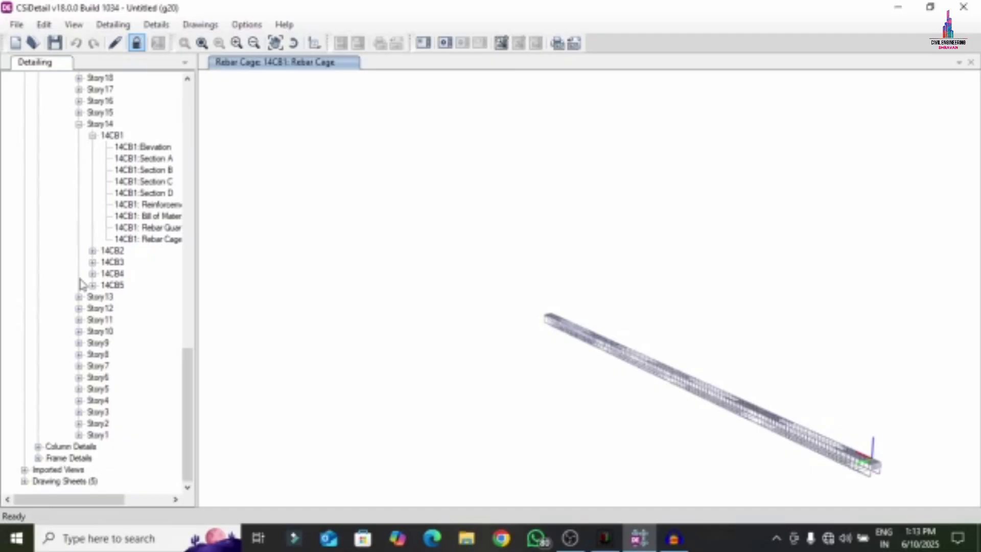
pyautogui.click(79, 389)
pyautogui.click(92, 402)
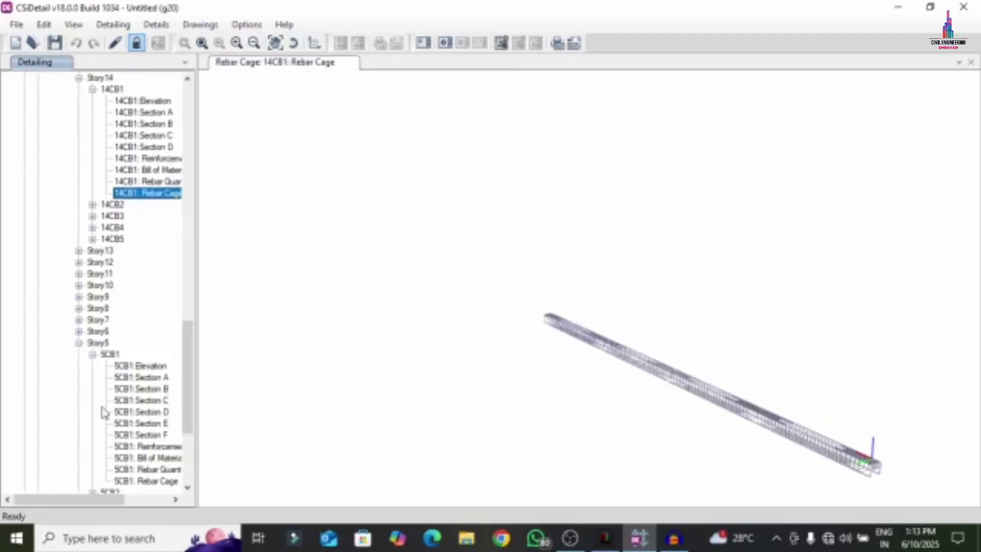
pyautogui.click(137, 377)
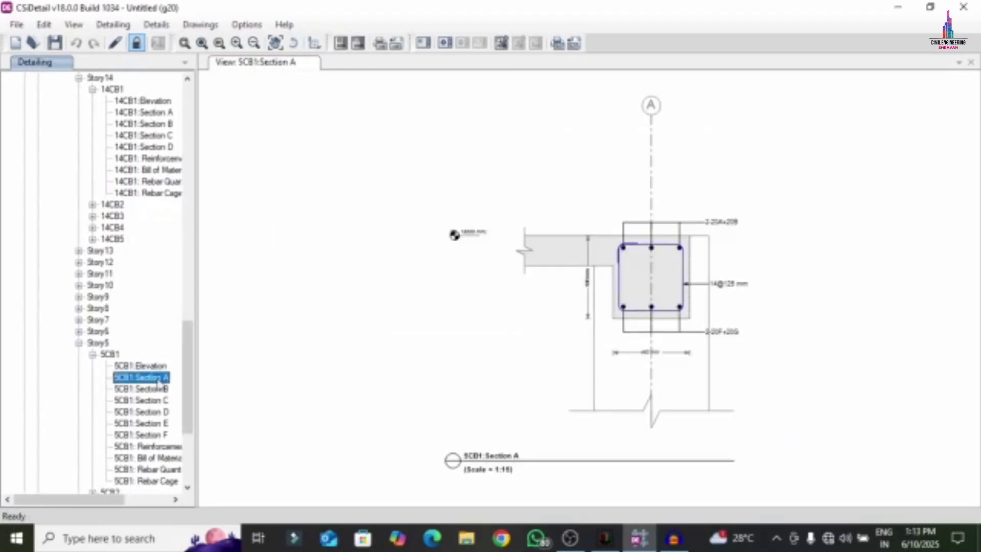
pyautogui.click(155, 389)
pyautogui.click(155, 400)
pyautogui.click(154, 412)
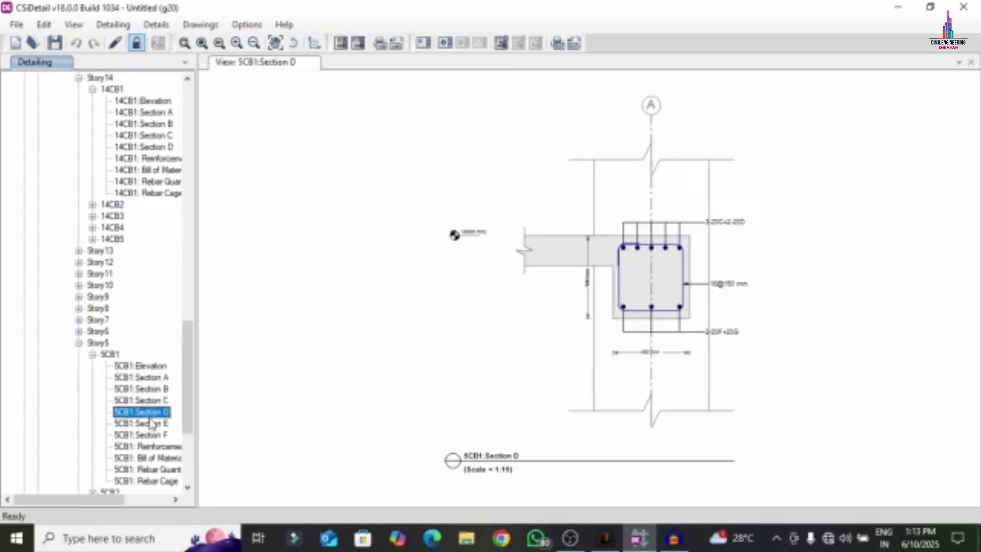
pyautogui.click(149, 423)
pyautogui.click(144, 435)
# Open the Concrete Column Layout framing plan for the Base level and examine its column labels and grid spacing.
pyautogui.scroll(-5, 118, 389)
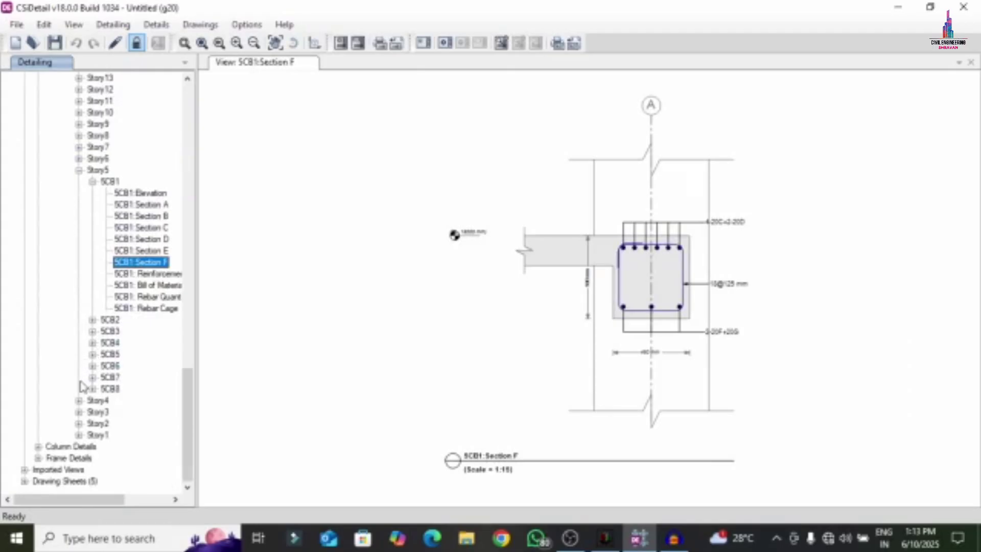
pyautogui.click(38, 447)
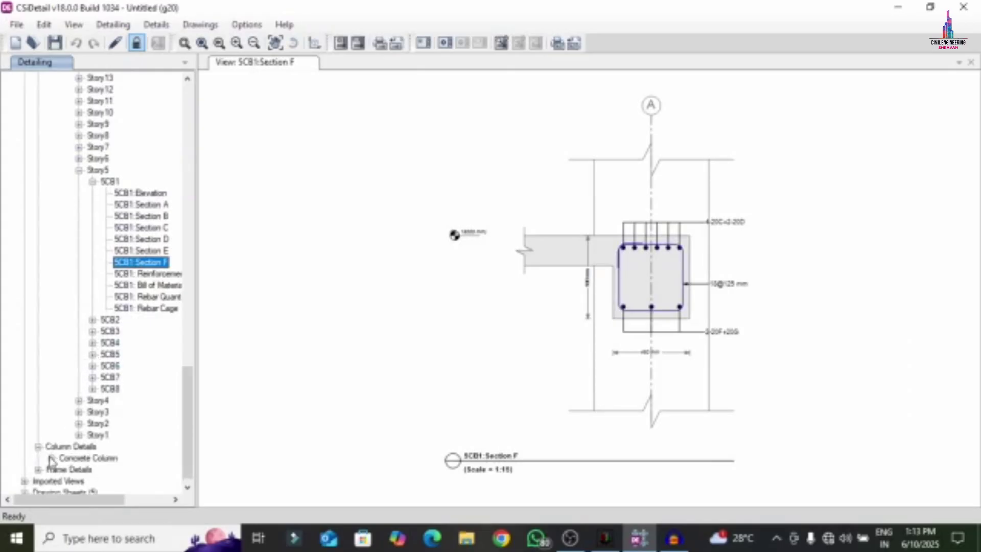
pyautogui.click(51, 458)
pyautogui.click(66, 459)
pyautogui.click(95, 468)
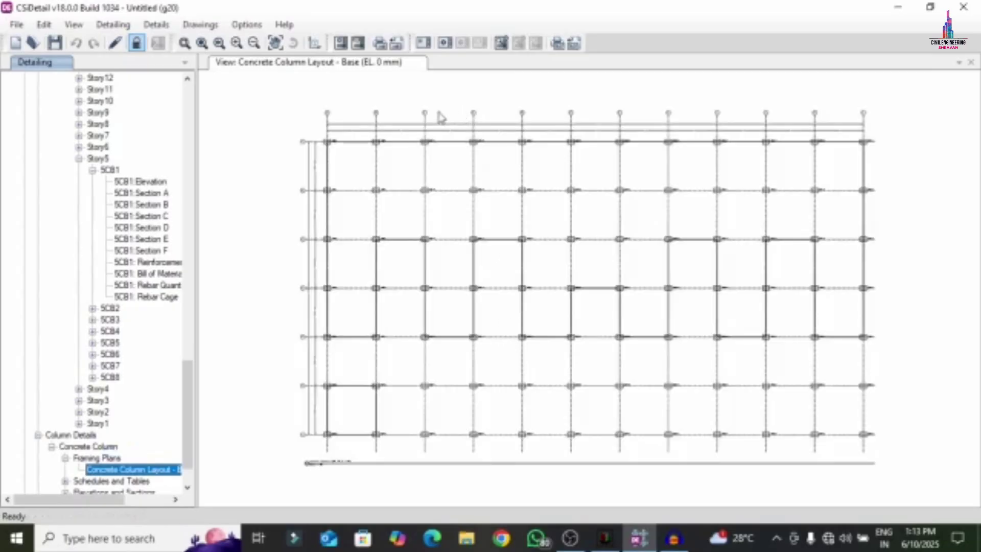
pyautogui.scroll(5, 393, 139)
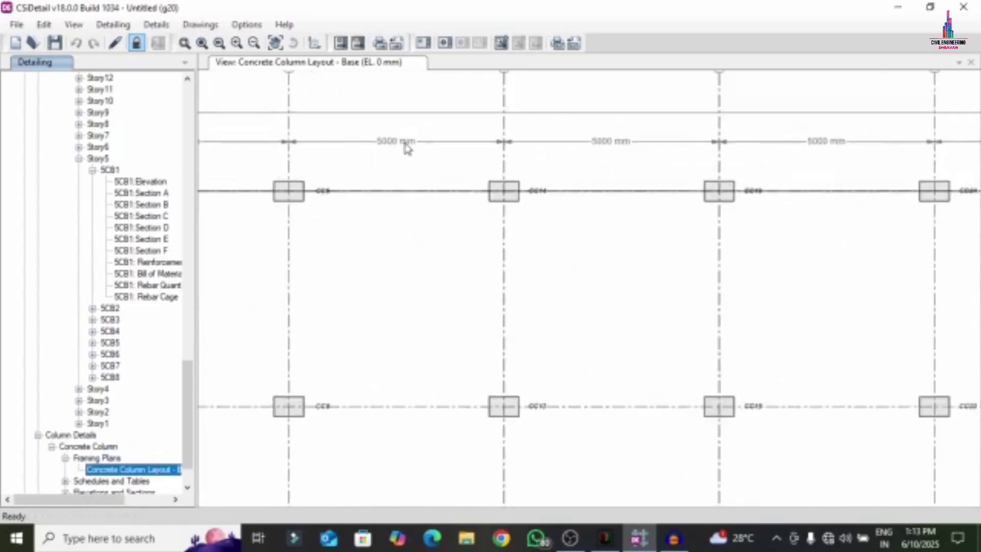
pyautogui.scroll(-3, 358, 169)
# Open Concrete Column Schedule 1 of 8 and examine its column marks, headings and story rows.
pyautogui.scroll(-2, 46, 409)
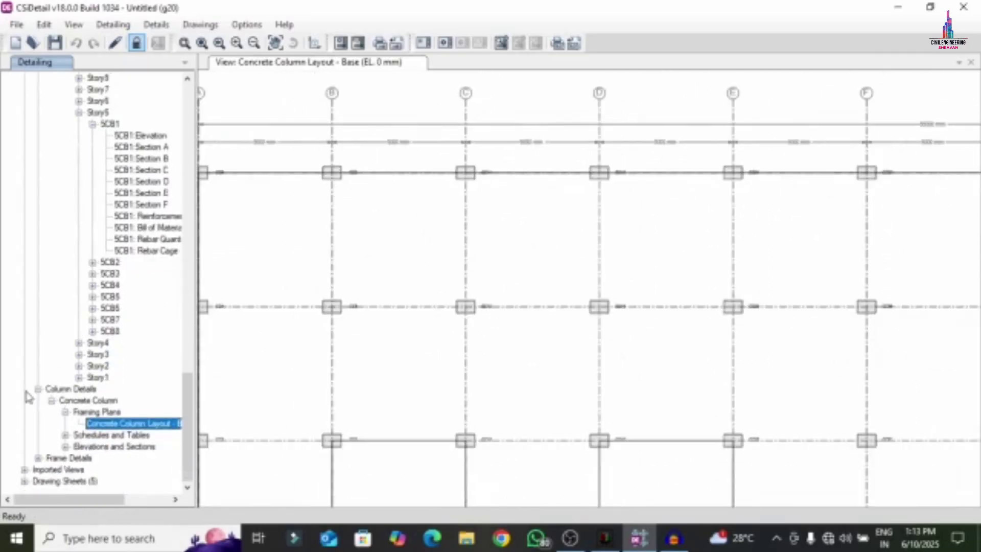
pyautogui.click(65, 435)
pyautogui.click(131, 377)
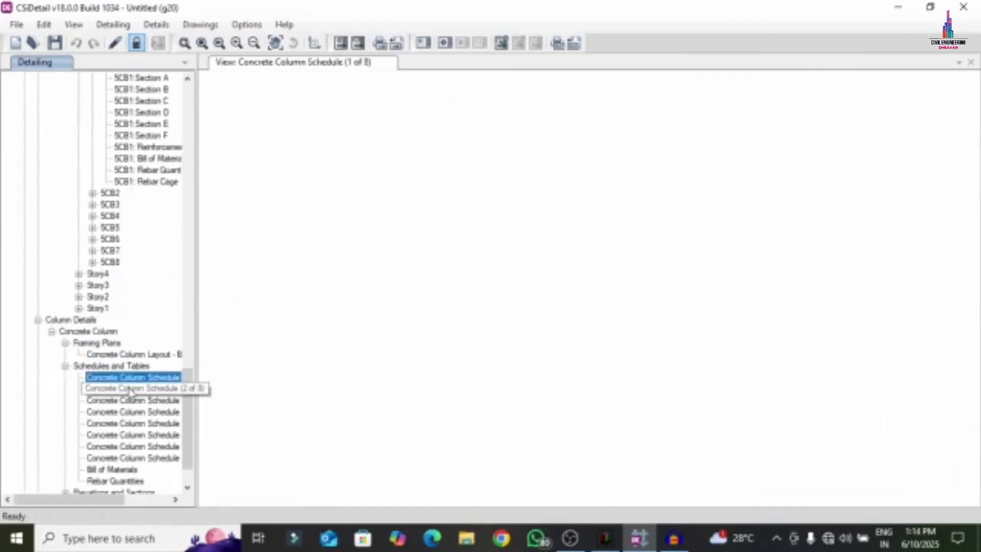
pyautogui.scroll(3, 424, 146)
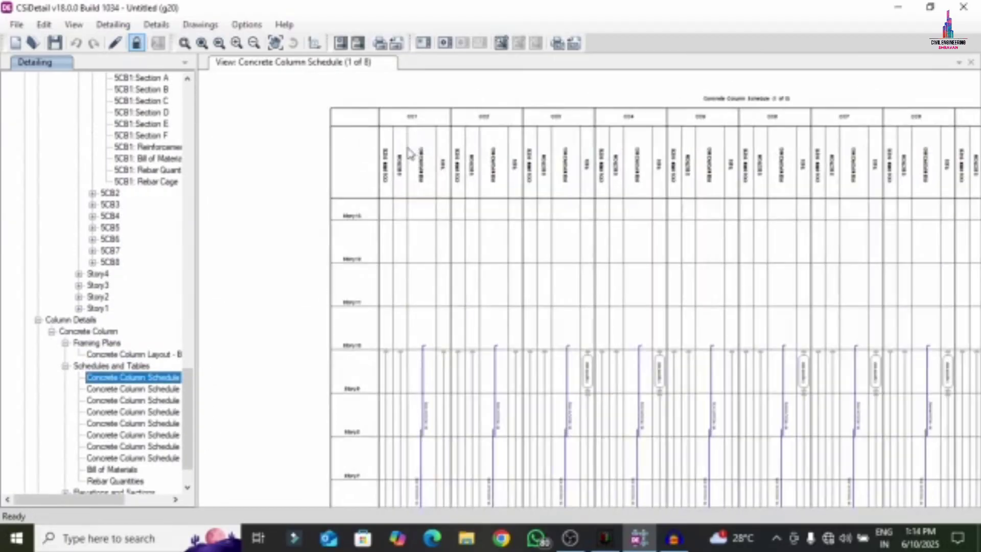
pyautogui.scroll(4, 409, 153)
pyautogui.scroll(-2, 366, 184)
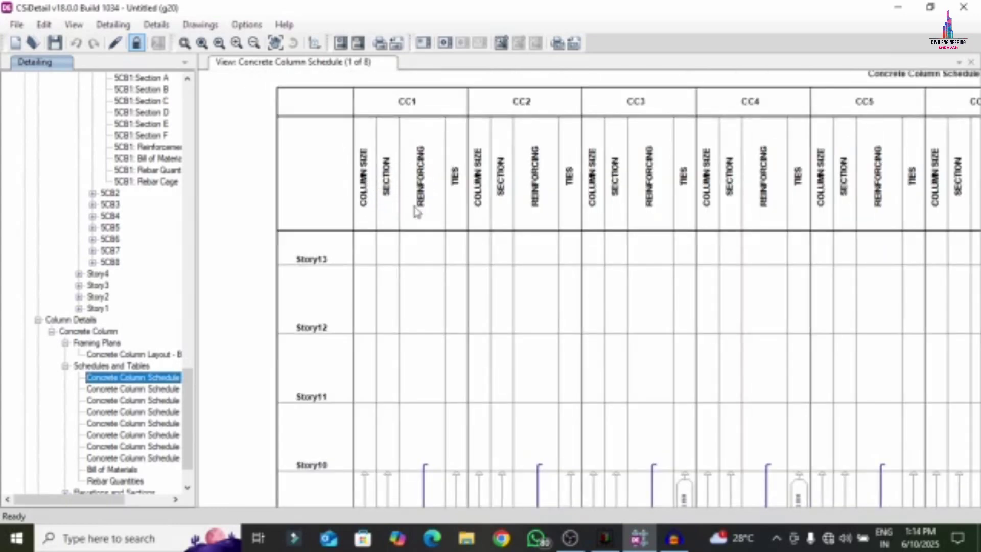
pyautogui.scroll(3, 416, 209)
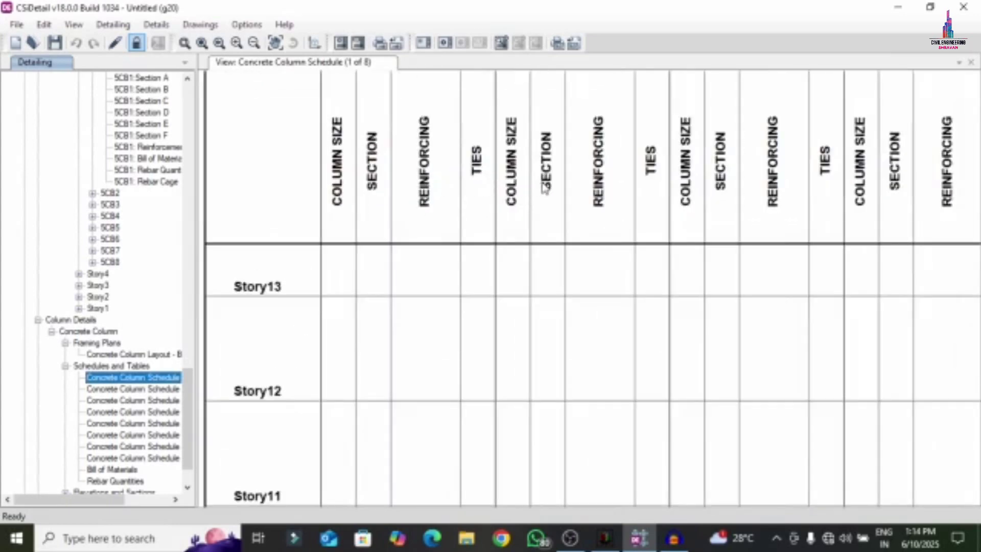
pyautogui.scroll(-4, 545, 192)
pyautogui.scroll(-5, 470, 210)
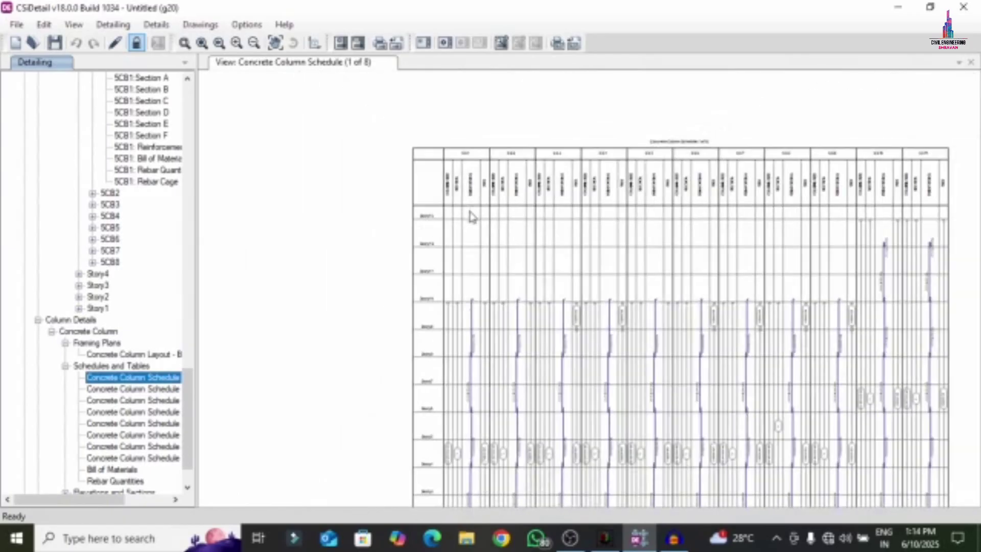
# Examine the size, section mark, vertical bars and laps of the first columns between Story3 and Story10 in the schedule.
pyautogui.scroll(2, 449, 307)
pyautogui.scroll(3, 447, 286)
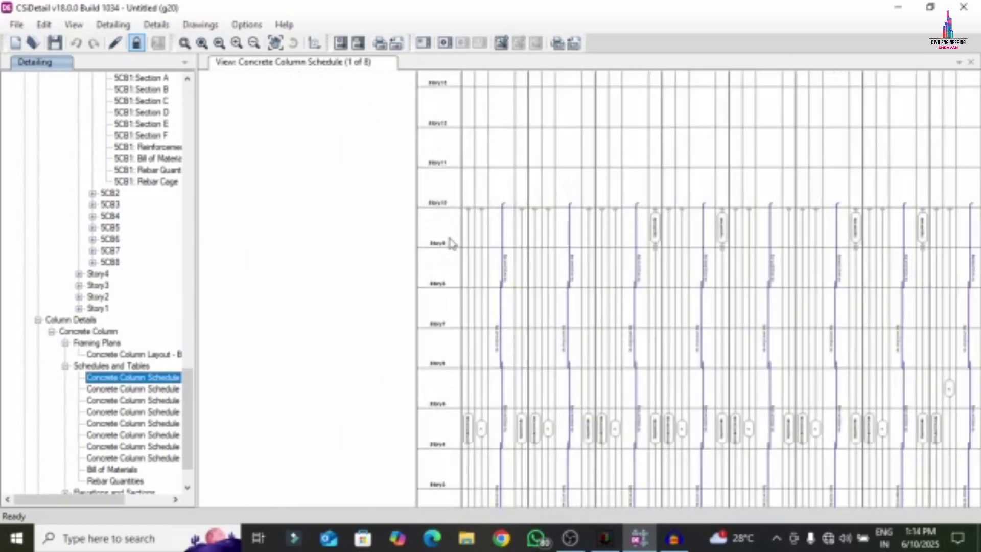
pyautogui.scroll(-1, 478, 171)
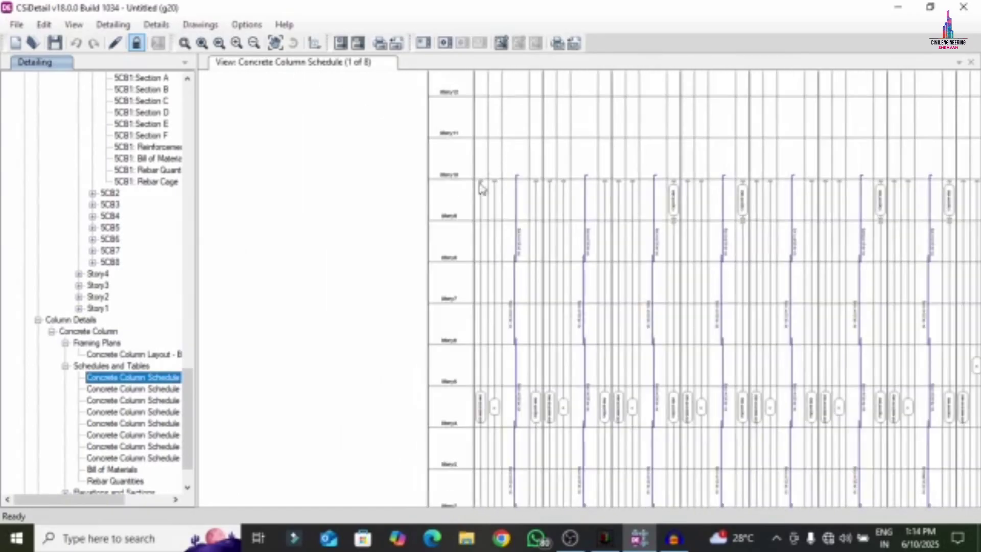
pyautogui.scroll(5, 481, 409)
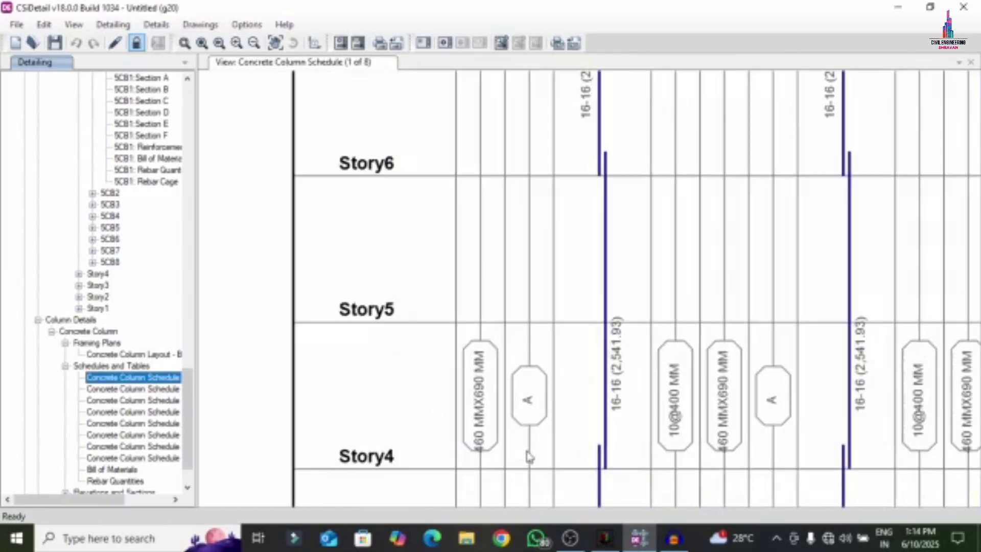
pyautogui.scroll(-1, 518, 391)
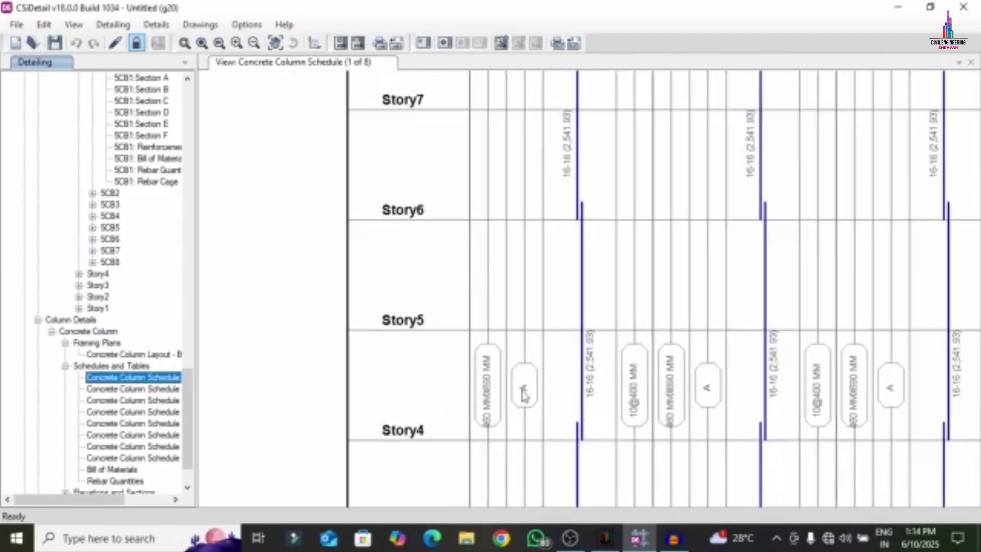
pyautogui.scroll(2, 600, 393)
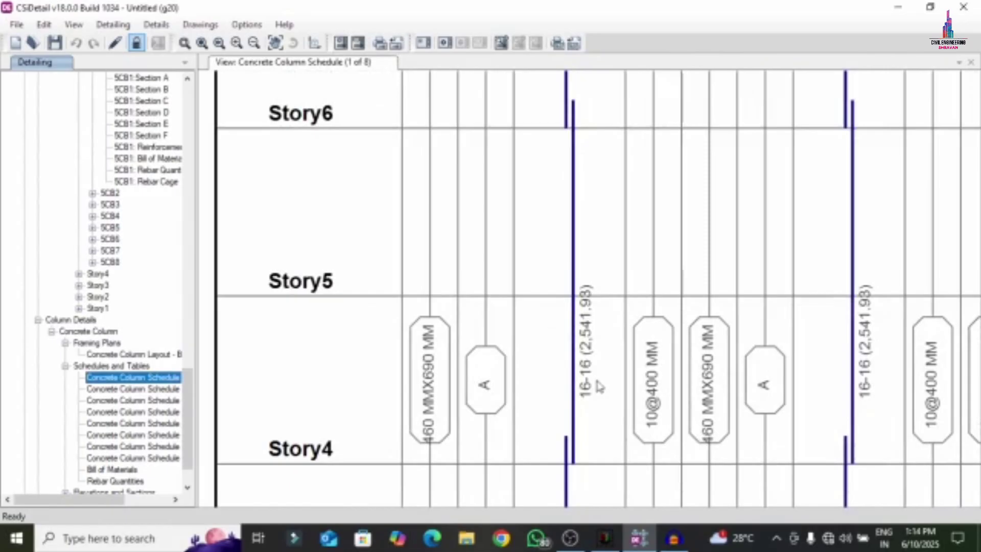
pyautogui.scroll(-4, 599, 387)
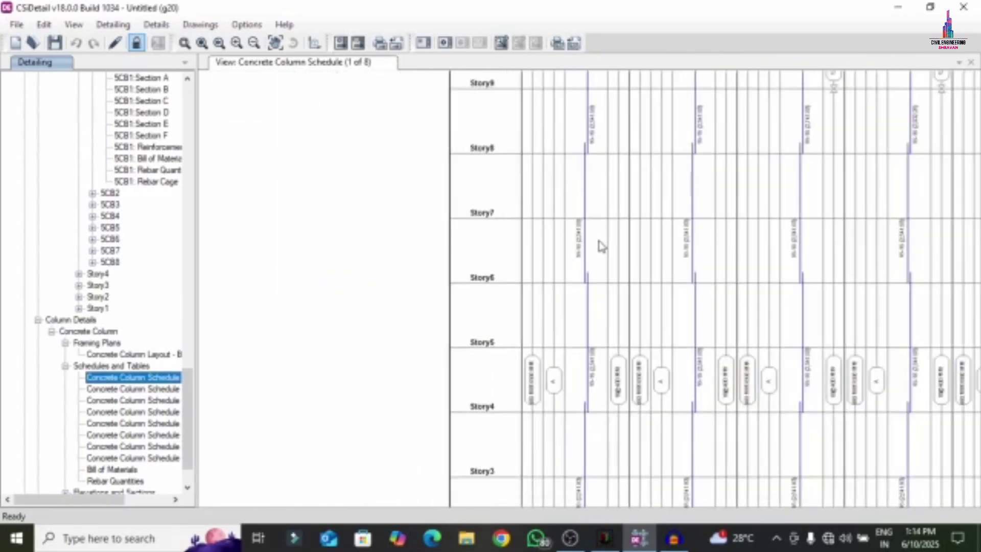
pyautogui.scroll(2, 601, 242)
pyautogui.scroll(1, 601, 241)
pyautogui.scroll(-3, 524, 361)
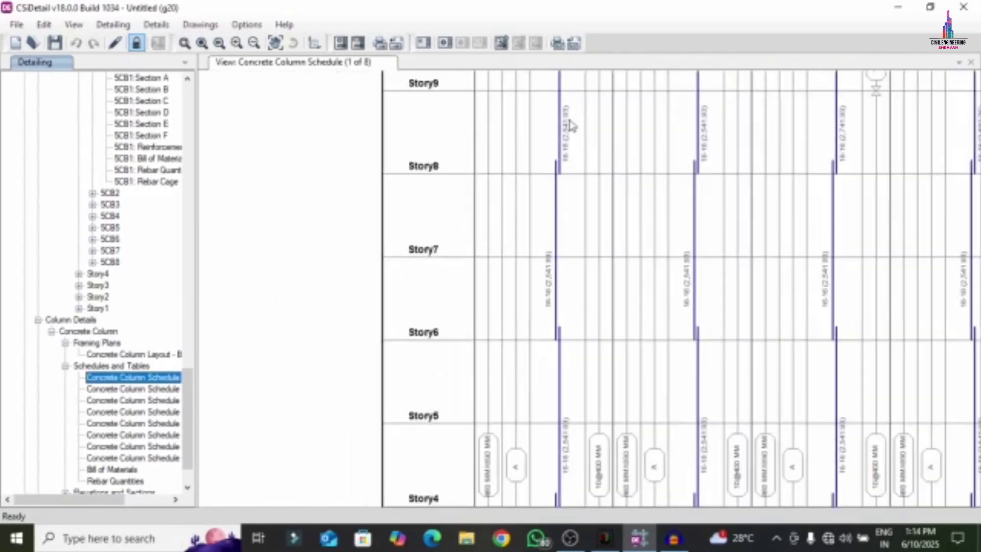
pyautogui.scroll(3, 573, 125)
pyautogui.scroll(-4, 573, 123)
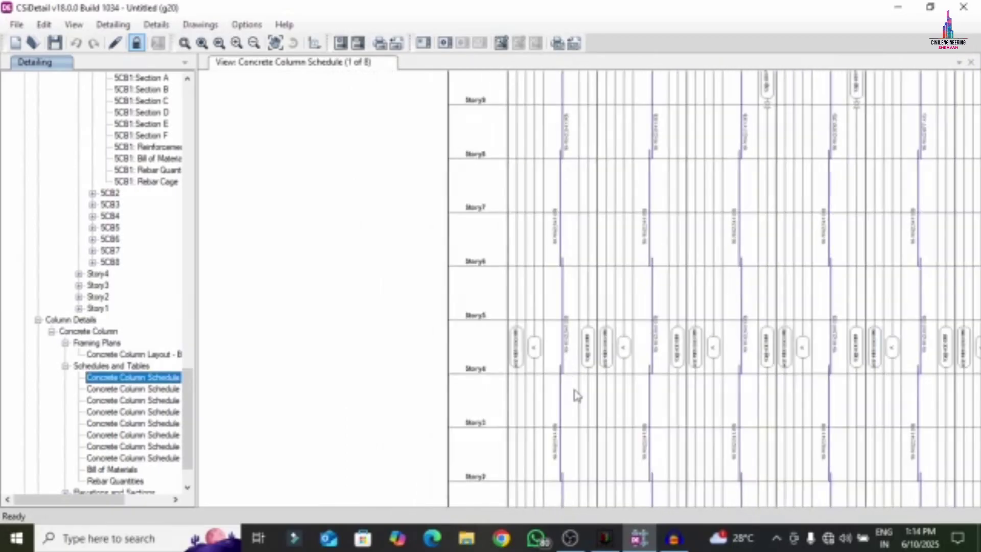
# Inspect the tie spacing, sizes and section marks of the columns further along Concrete Column Schedule 1 of 8.
pyautogui.scroll(2, 663, 320)
pyautogui.scroll(-6, 663, 320)
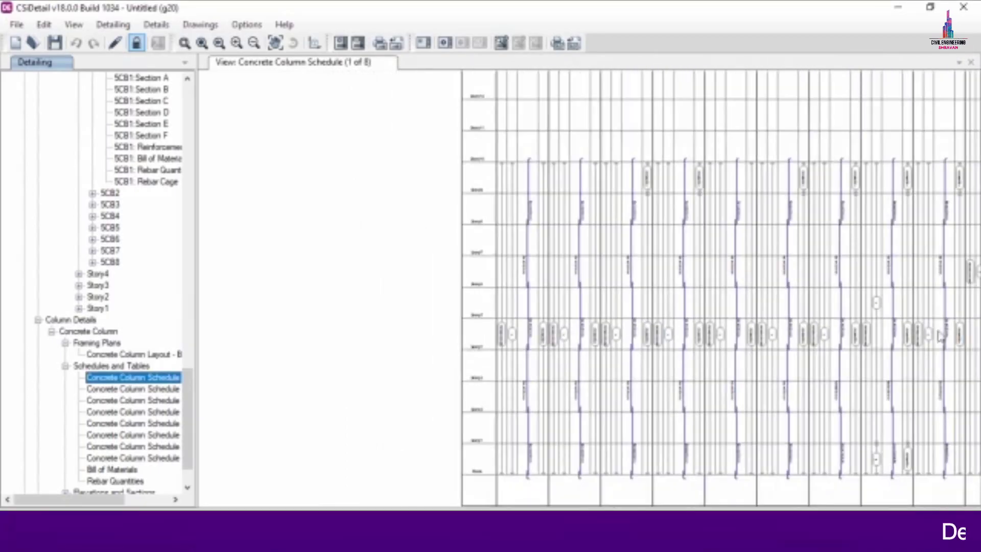
pyautogui.scroll(5, 665, 337)
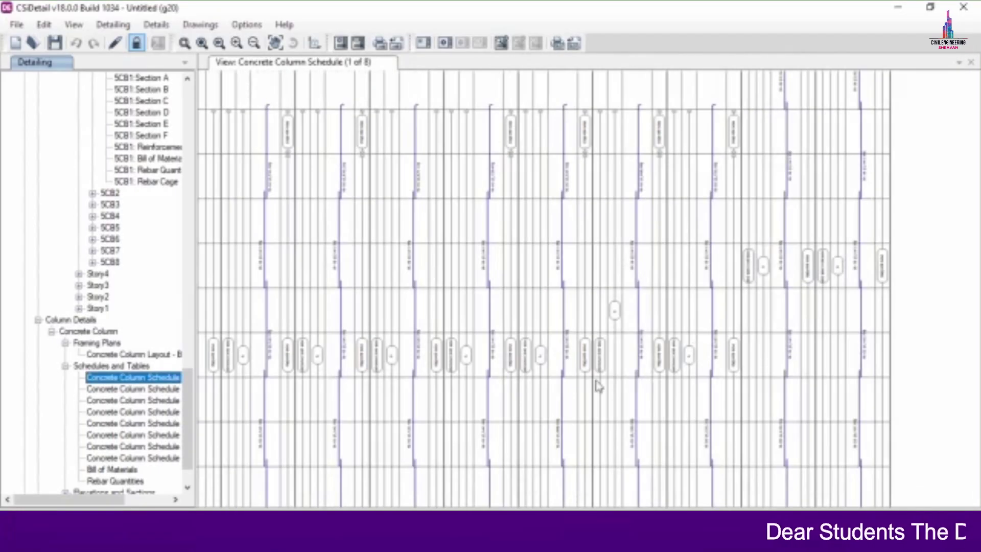
pyautogui.scroll(4, 679, 335)
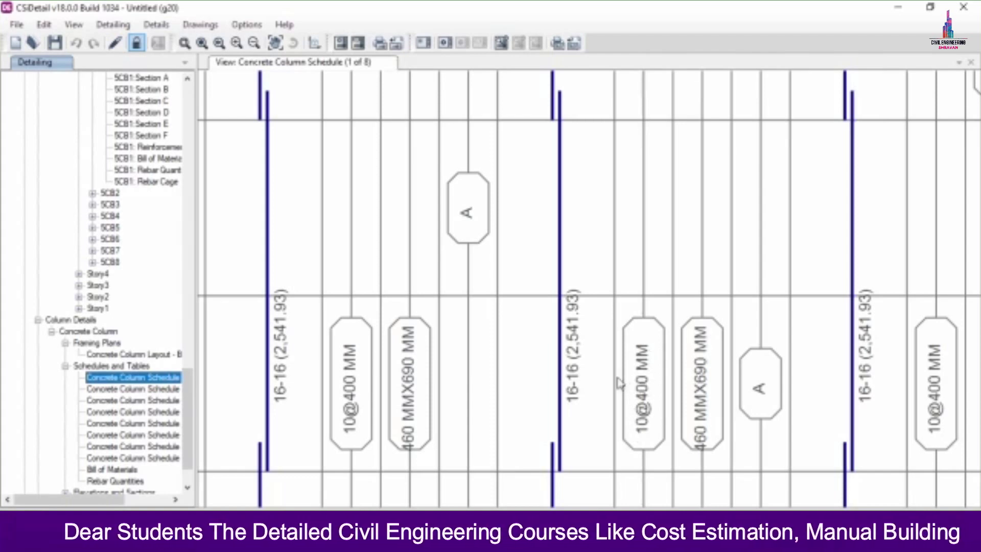
pyautogui.scroll(-2, 645, 377)
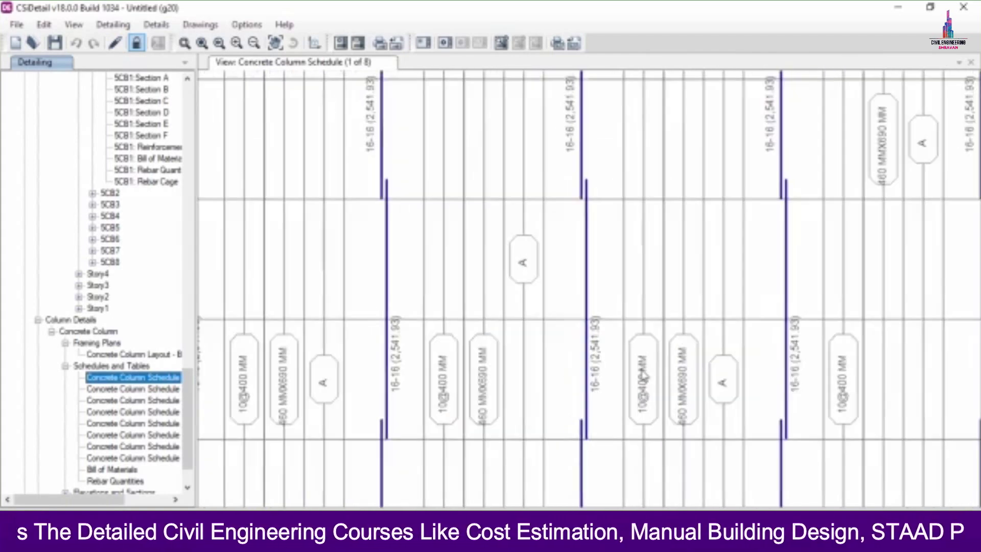
pyautogui.scroll(-5, 645, 377)
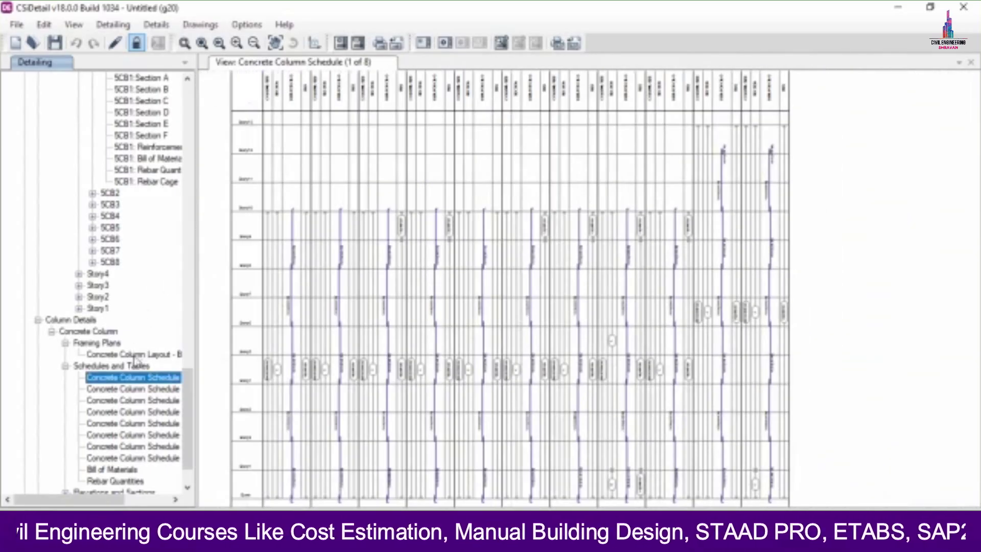
# View Concrete Column Schedules 2 to 8 of 8 one after another.
pyautogui.click(127, 389)
pyautogui.click(129, 399)
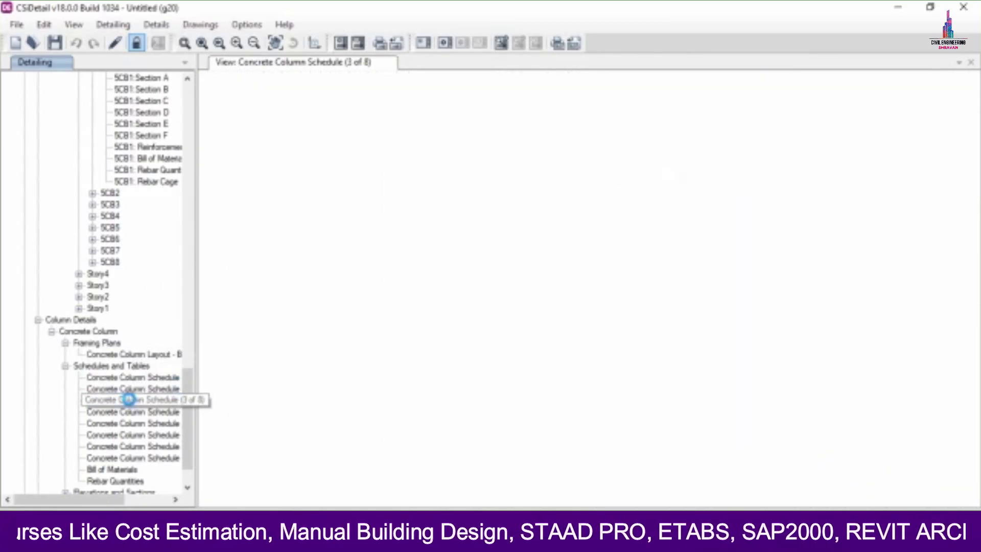
pyautogui.click(134, 412)
pyautogui.click(142, 423)
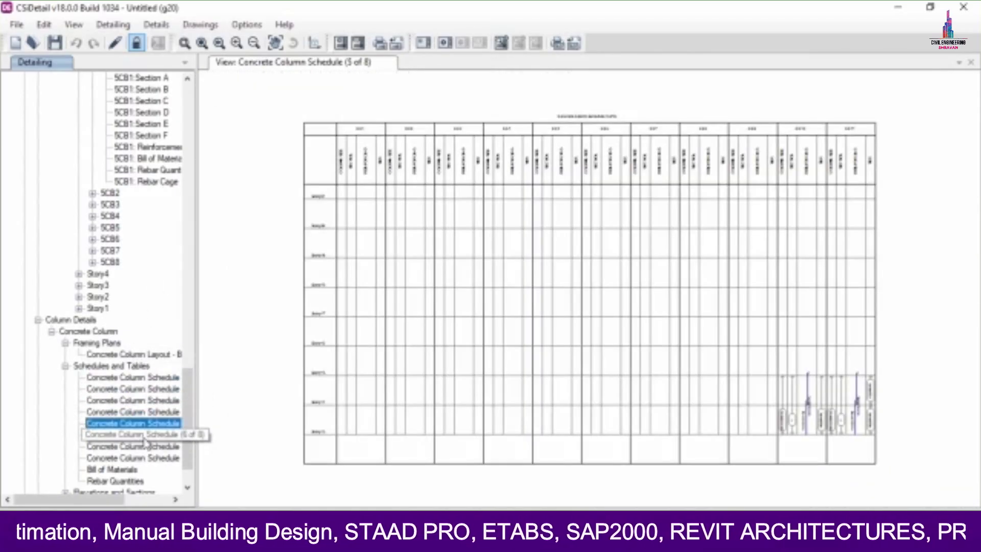
pyautogui.click(144, 436)
pyautogui.click(147, 447)
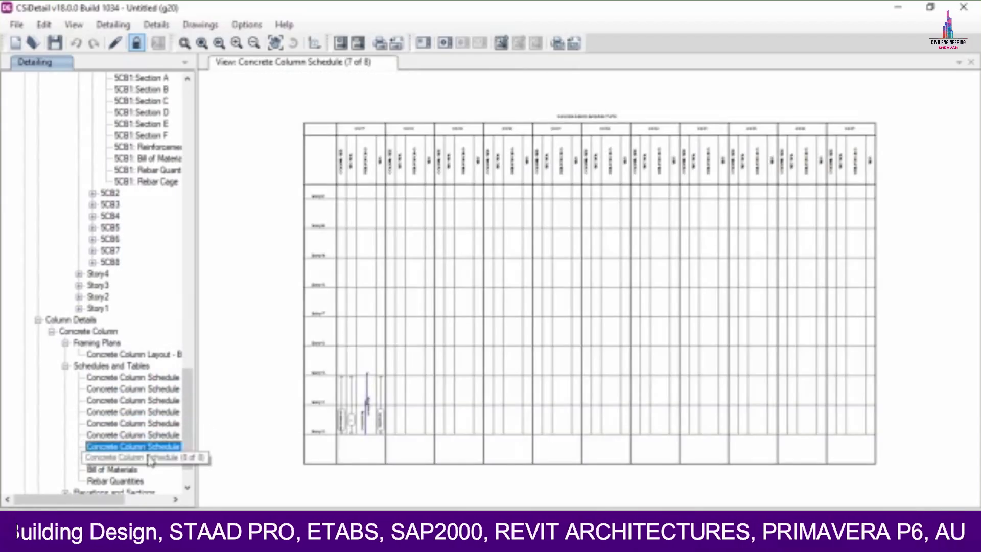
pyautogui.click(150, 459)
# Open the concrete column Bill of Materials to review the total volume, rebar weight and rebar ratio.
pyautogui.scroll(-2, 132, 478)
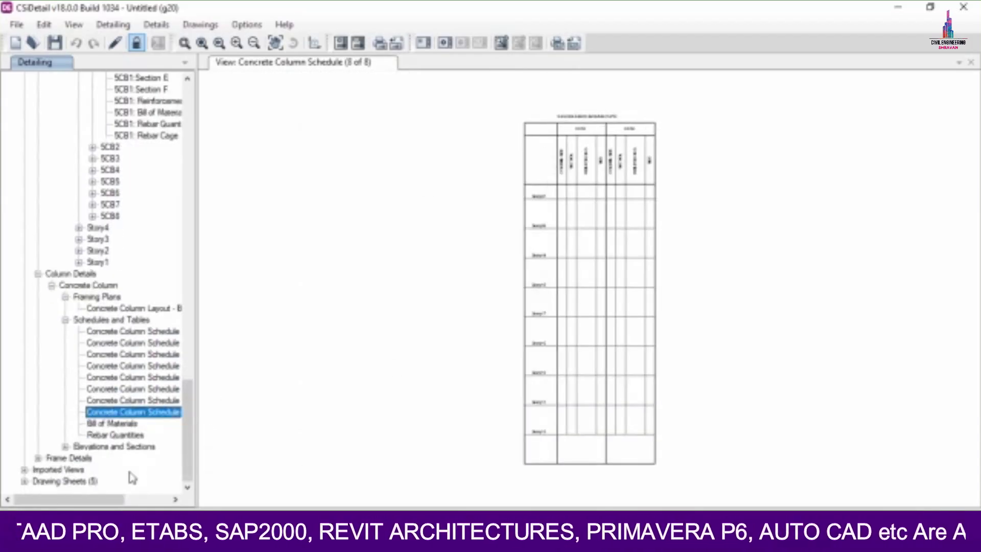
pyautogui.click(100, 424)
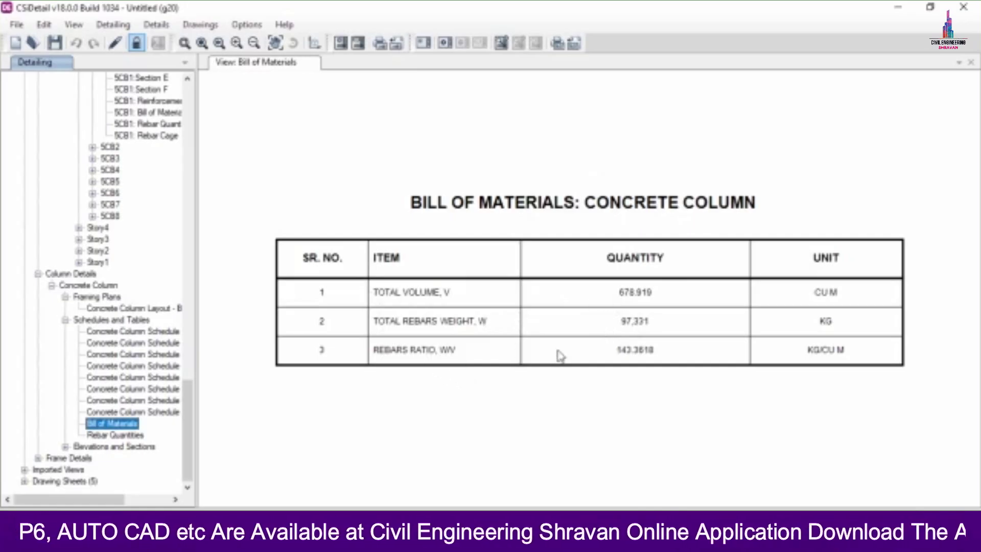
# View the concrete column Rebar Quantities table and list the elevations and sections available for column CC5.
pyautogui.click(142, 435)
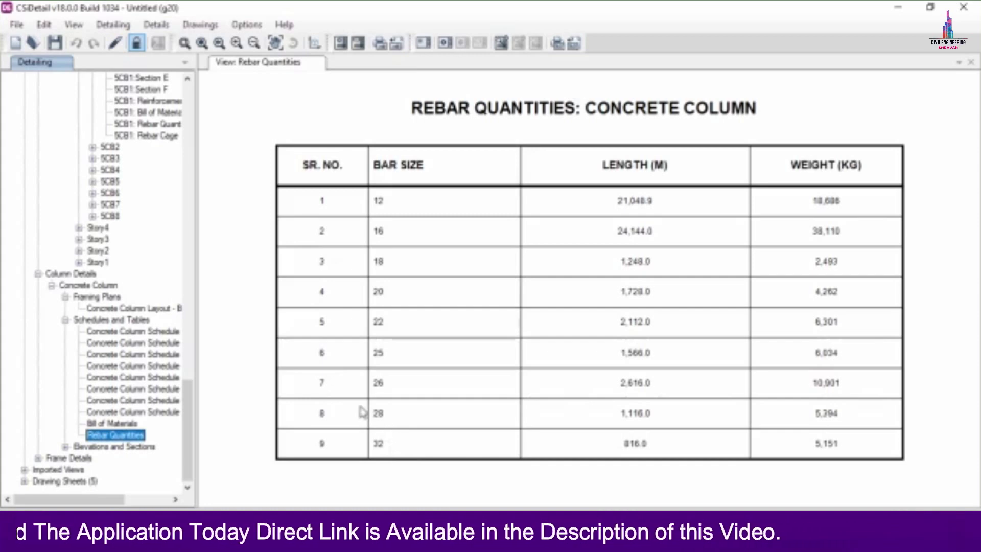
pyautogui.click(65, 446)
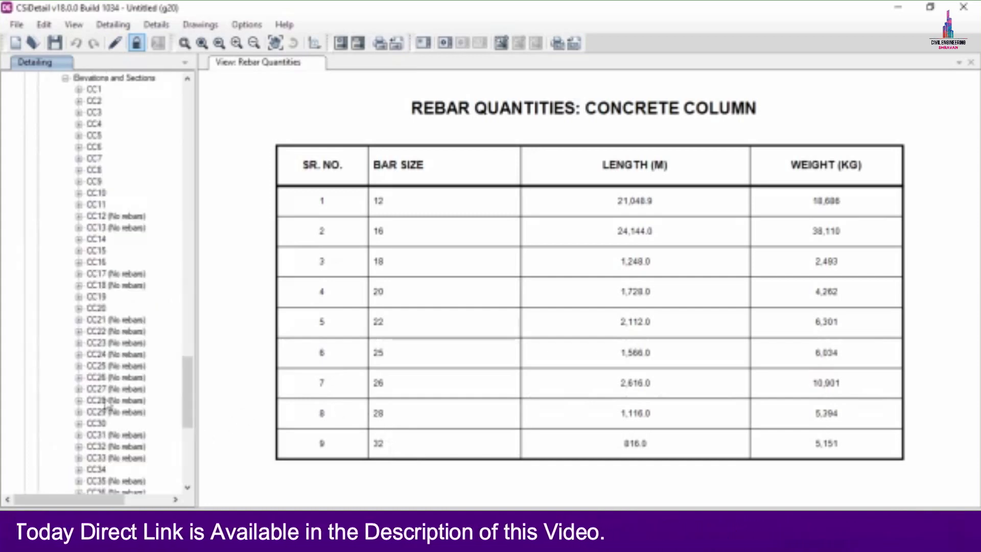
pyautogui.click(79, 136)
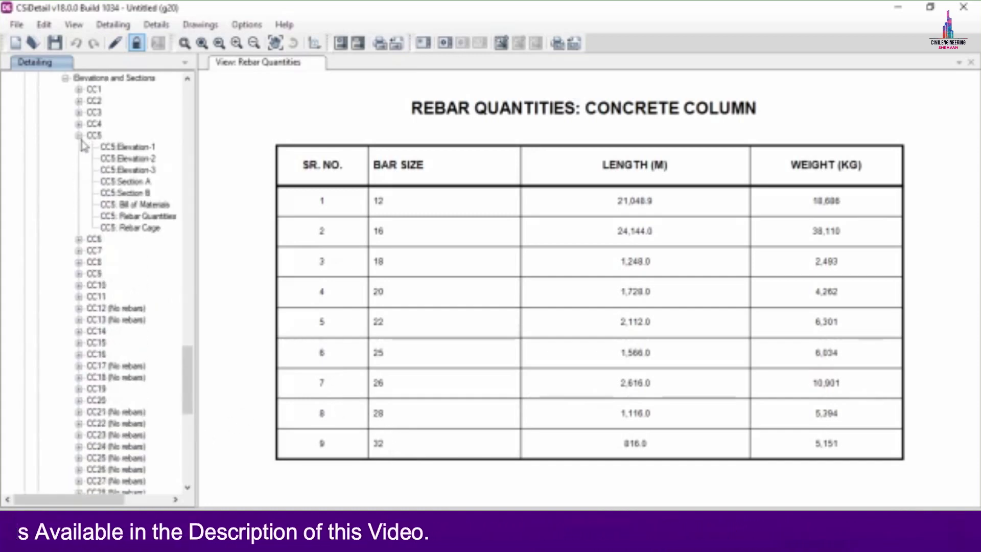
# View column CC5's Elevations 1 to 3, Sections A and B, Bill of Materials and Rebar Quantities one after another.
pyautogui.doubleClick(108, 148)
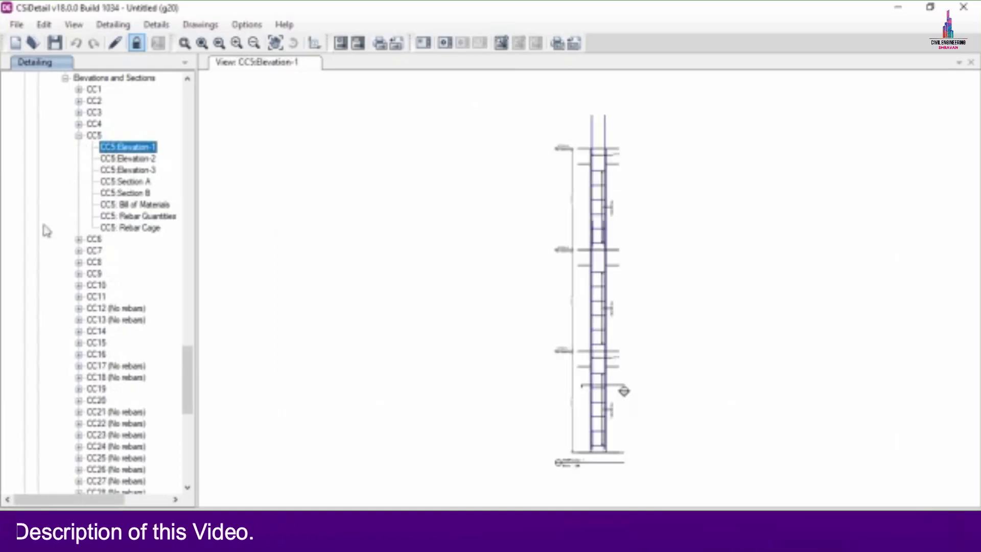
pyautogui.doubleClick(122, 159)
pyautogui.doubleClick(132, 170)
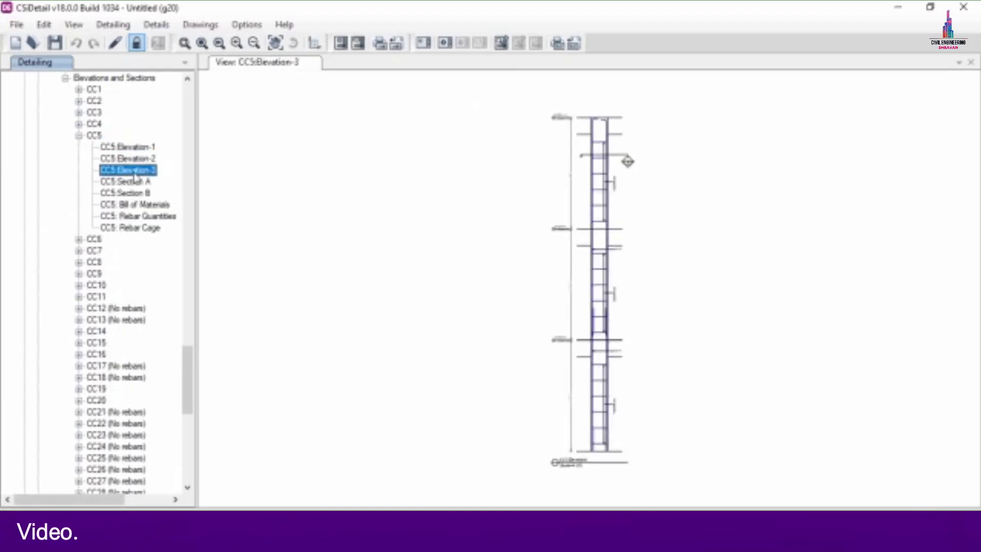
pyautogui.doubleClick(134, 183)
pyautogui.doubleClick(136, 193)
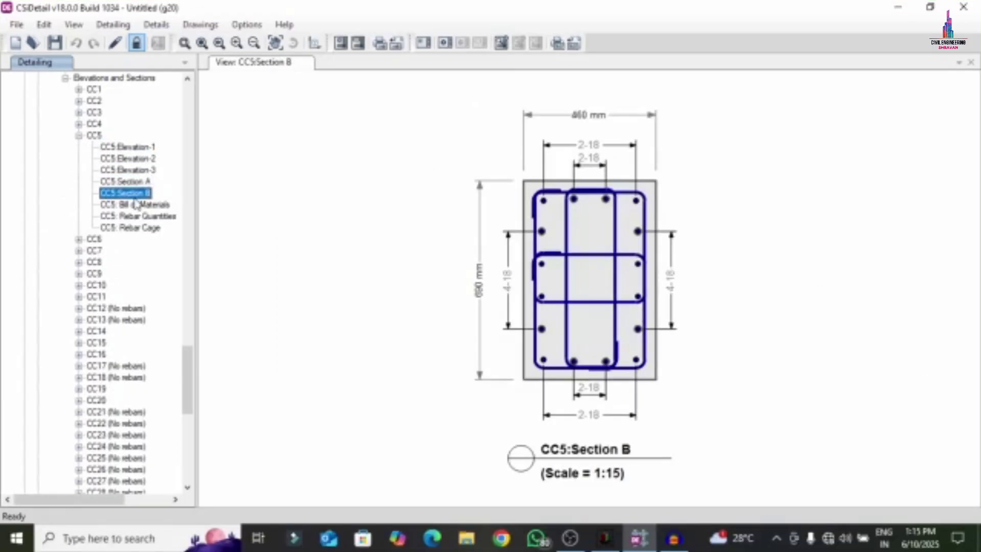
pyautogui.click(152, 205)
pyautogui.doubleClick(148, 216)
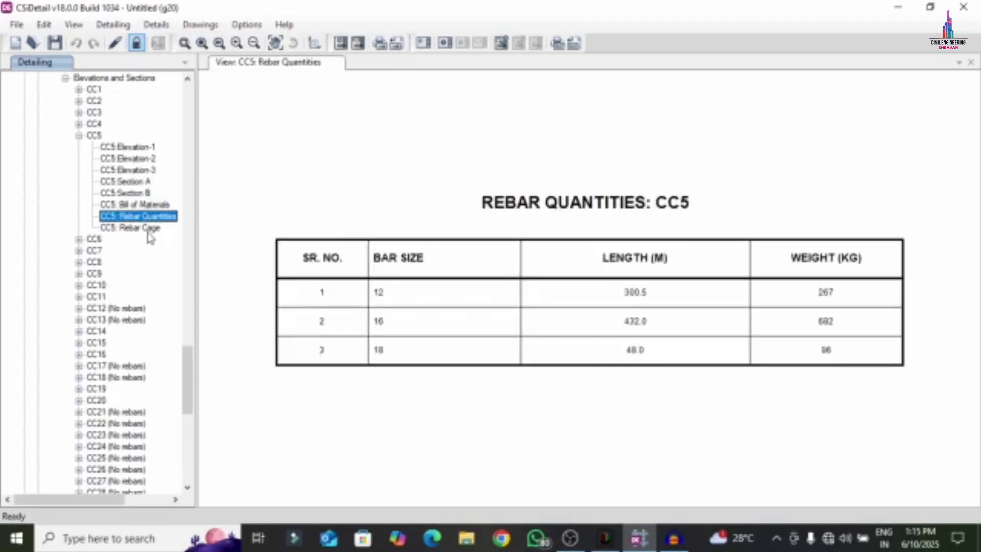
# Open the CC5 rebar cage and examine its vertical bars, ties and lap zones up close from several angles.
pyautogui.click(147, 228)
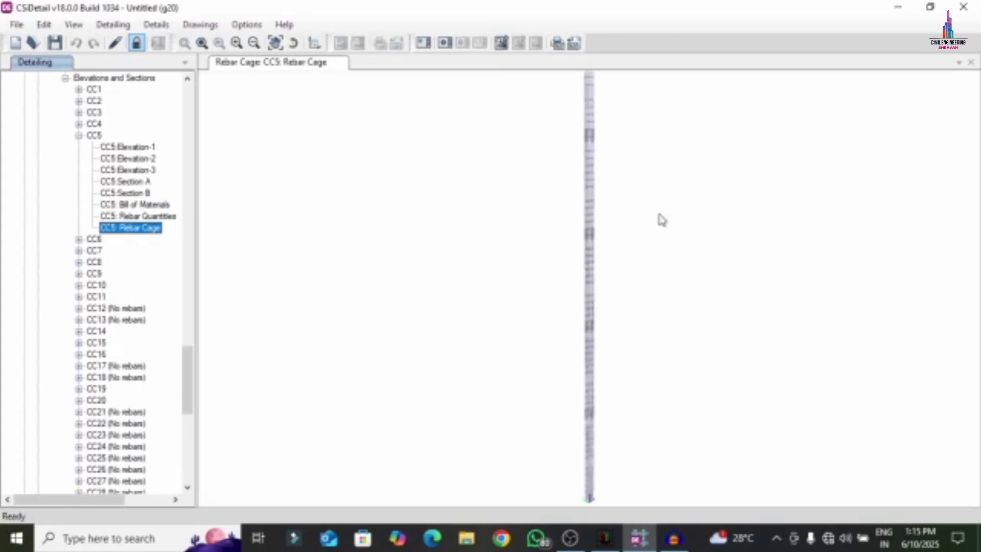
pyautogui.click(629, 156)
pyautogui.scroll(-3, 631, 214)
pyautogui.scroll(6, 603, 170)
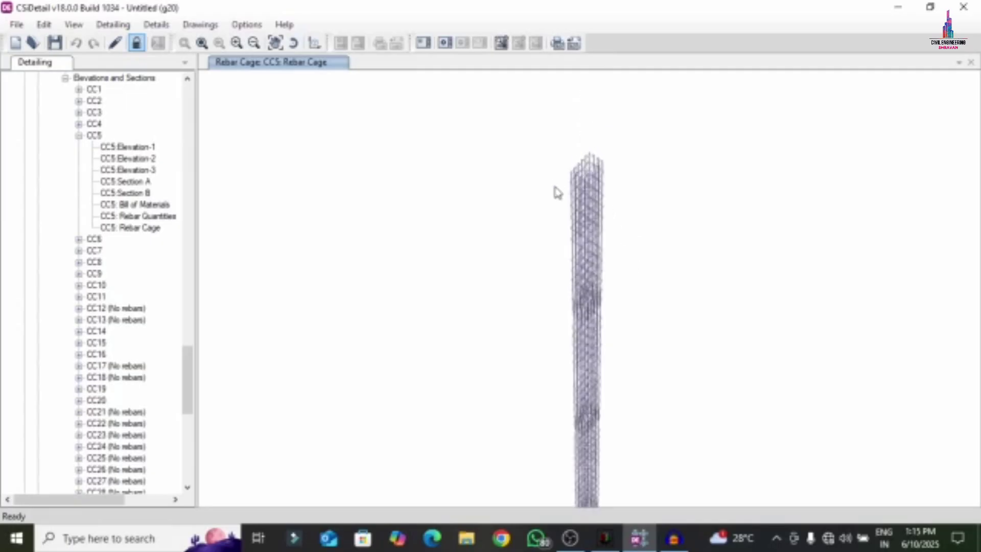
pyautogui.scroll(3, 639, 164)
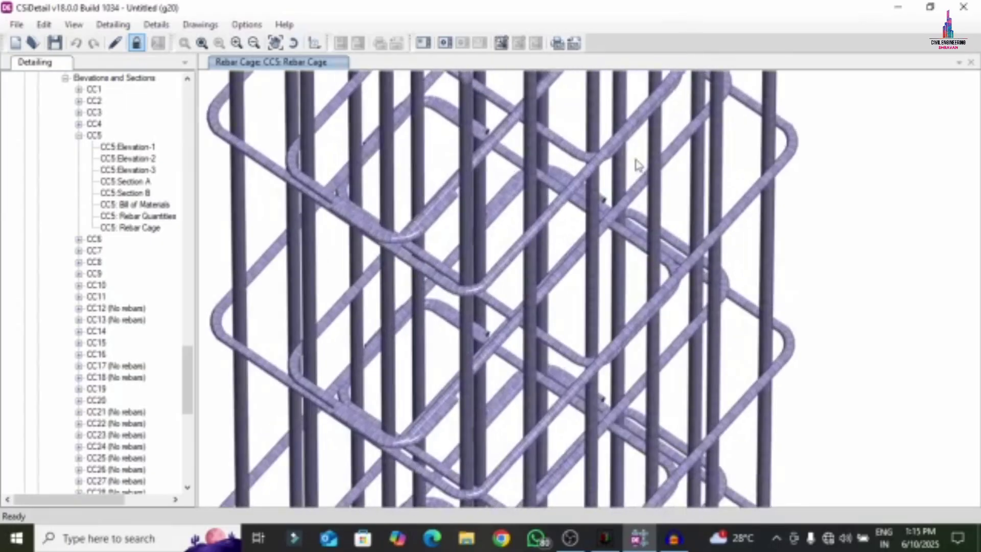
pyautogui.scroll(-3, 385, 149)
pyautogui.moveTo(353, 210); pyautogui.dragTo(281, 121, button='middle')
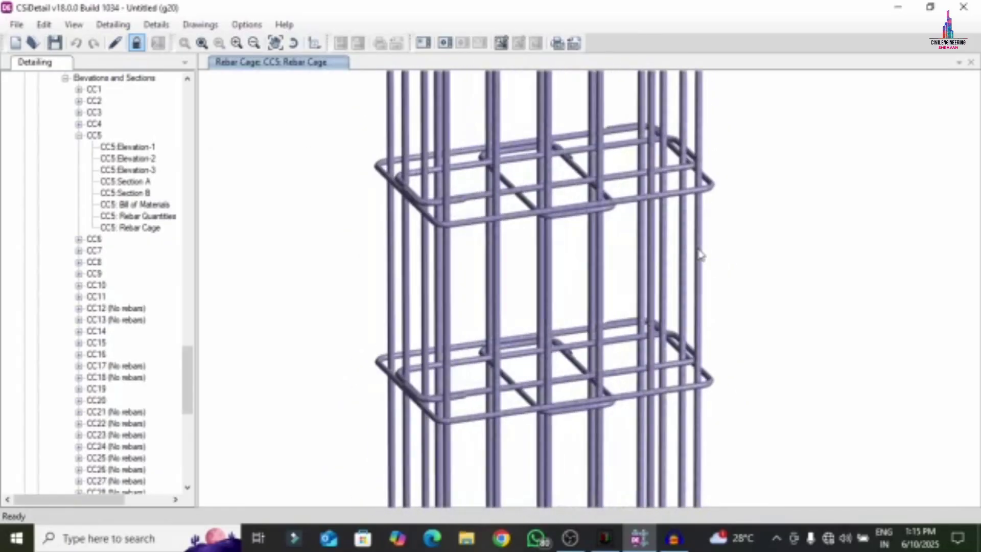
pyautogui.moveTo(685, 250); pyautogui.dragTo(265, 217, button='middle')
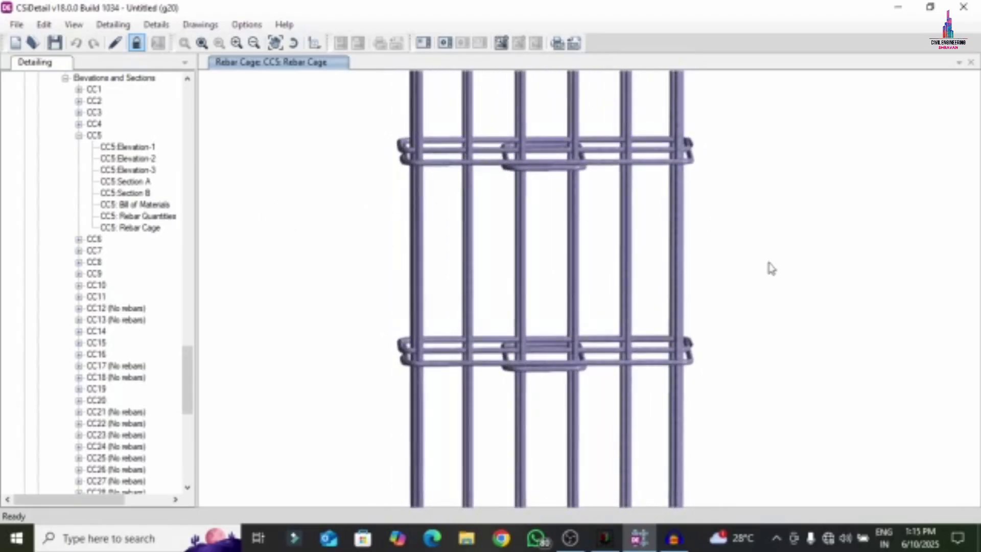
pyautogui.moveTo(769, 267); pyautogui.dragTo(656, 355, button='middle')
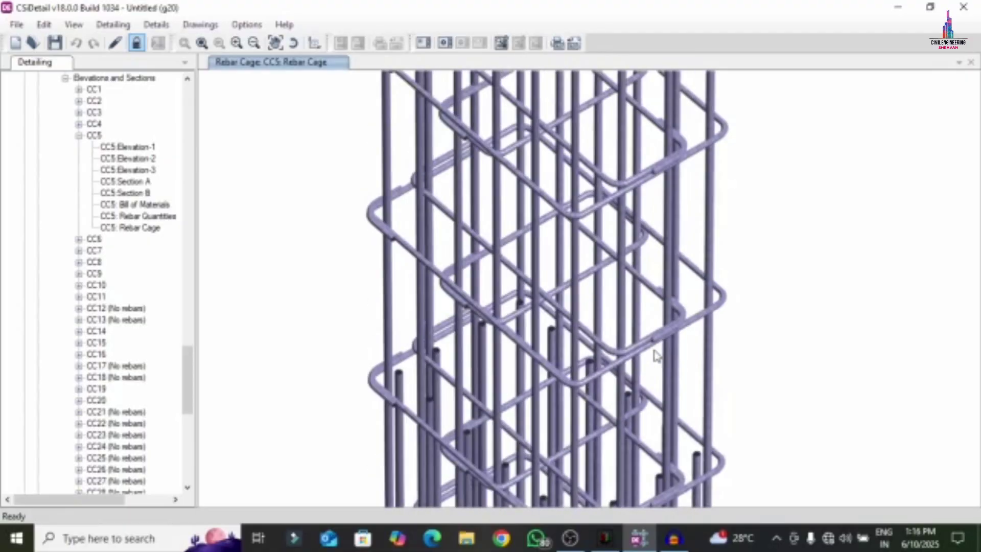